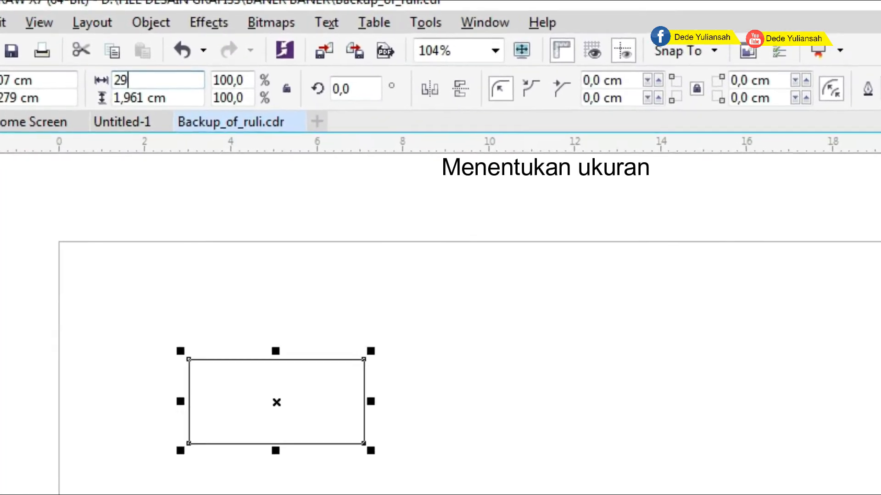
Set the rectangle's size to 29 cm wide by 9 cm high and center it on the page
{"action": "key", "text": "Tab"}
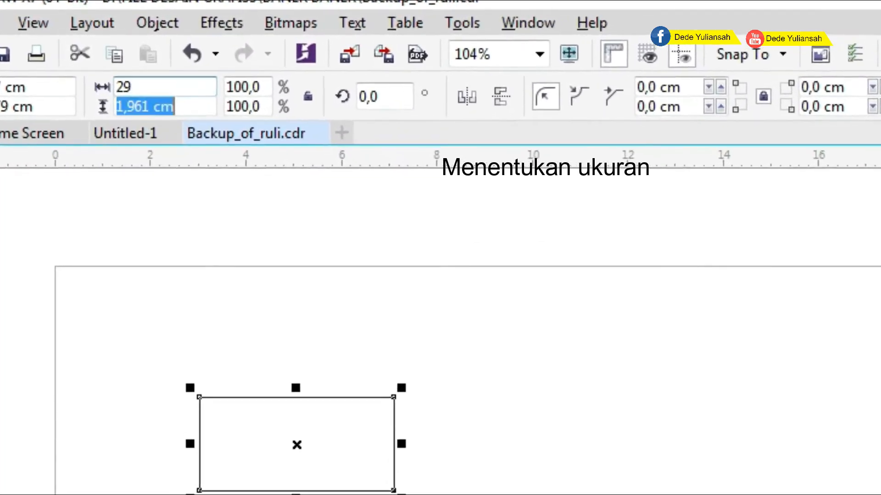
{"action": "type", "text": "9"}
{"action": "key", "text": "Return"}
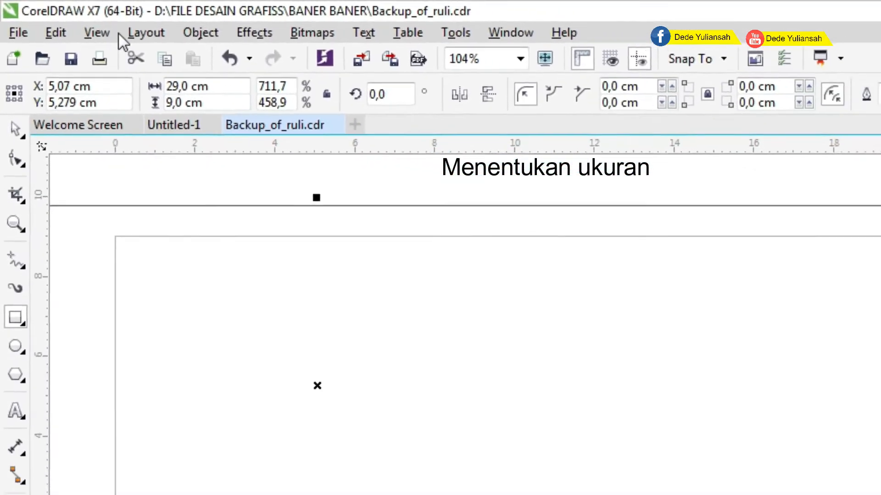
{"action": "key", "text": "p"}
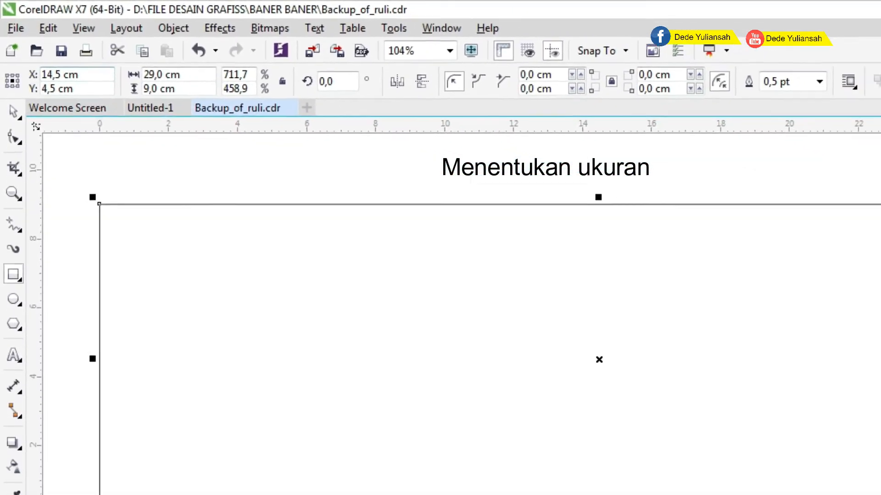
{"action": "left_click", "coordinate": [15, 130]}
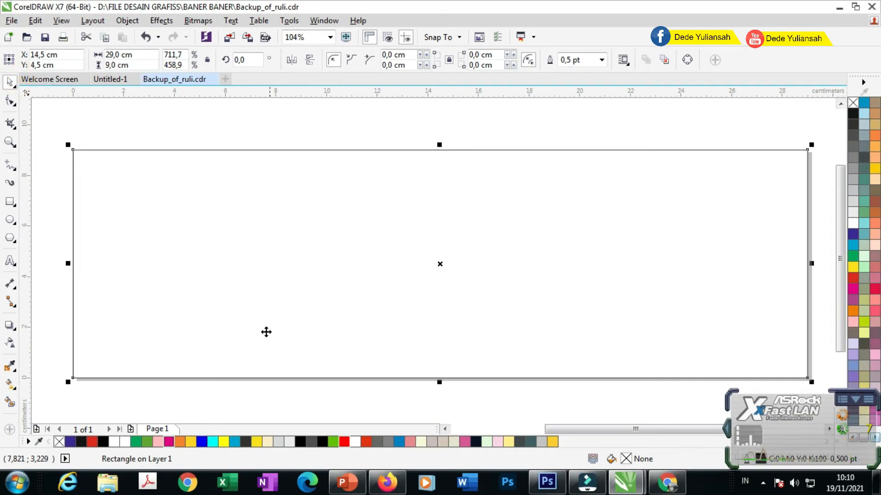
Fill the rectangle with red (#FF0000) and set its outline width to None
{"action": "left_click", "coordinate": [345, 442]}
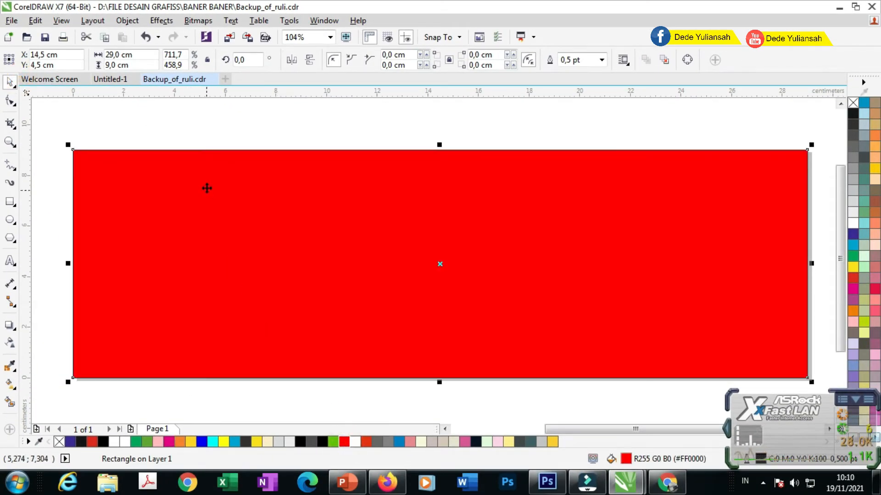
{"action": "scroll", "coordinate": [209, 188], "scroll_direction": "down", "scroll_amount": 2}
{"action": "scroll", "coordinate": [401, 205], "scroll_direction": "up", "scroll_amount": 4}
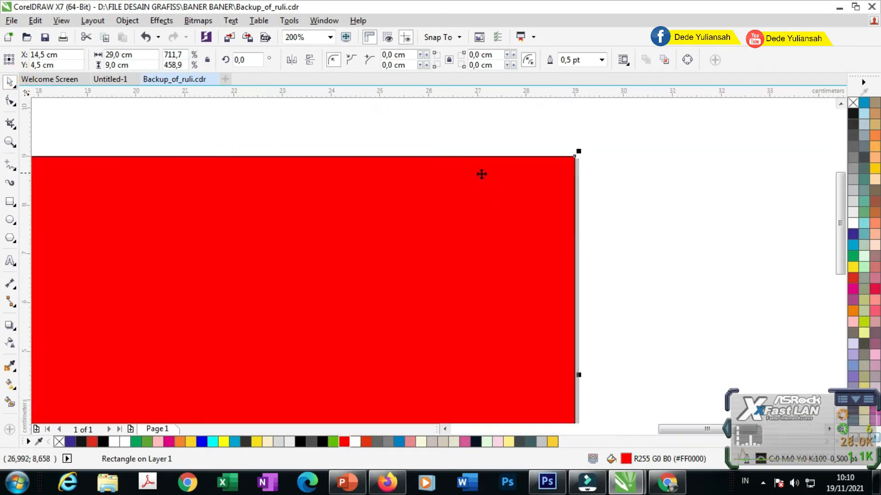
{"action": "left_click", "coordinate": [602, 60]}
{"action": "left_click", "coordinate": [578, 74]}
{"action": "scroll", "coordinate": [662, 220], "scroll_direction": "down", "scroll_amount": 3}
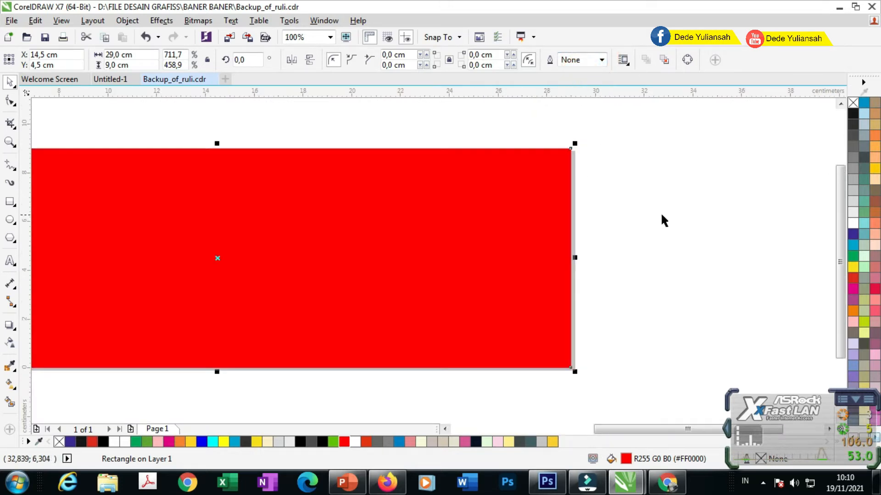
Move the flame group over the lower left part of the red rectangle and bring it to the front
{"action": "scroll", "coordinate": [445, 313], "scroll_direction": "up", "scroll_amount": 1}
{"action": "left_click", "coordinate": [396, 379]}
{"action": "left_click_drag", "start_coordinate": [388, 420], "coordinate": [712, 252]}
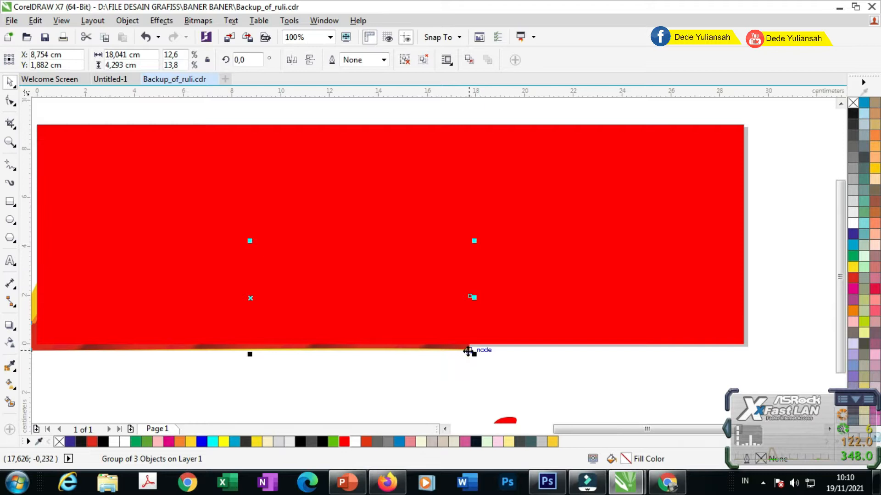
{"action": "key", "text": "shift+Page_Up"}
{"action": "scroll", "coordinate": [451, 317], "scroll_direction": "down", "scroll_amount": 1}
{"action": "scroll", "coordinate": [420, 320], "scroll_direction": "up", "scroll_amount": 1}
Enlarge the flame group to about 29.8 by 7.1 cm and position it across the rectangle's full width
{"action": "left_click_drag", "start_coordinate": [415, 318], "coordinate": [418, 307]}
{"action": "left_click_drag", "start_coordinate": [505, 340], "coordinate": [806, 407]}
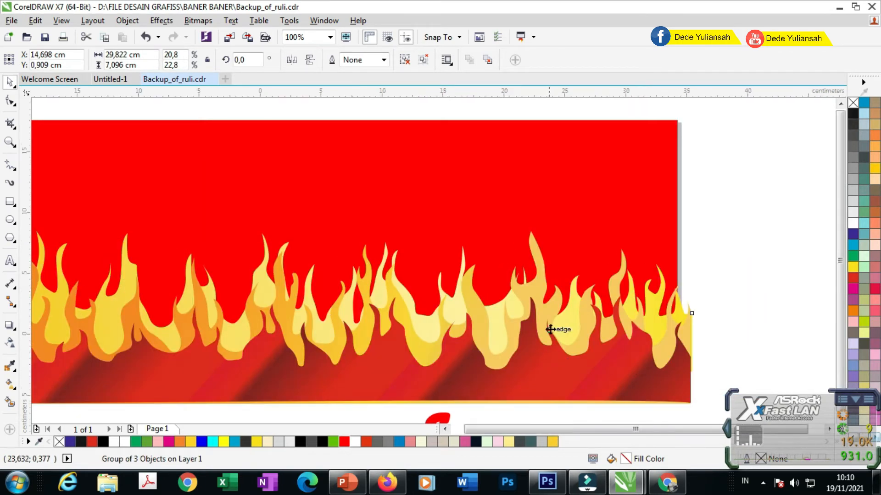
{"action": "scroll", "coordinate": [404, 338], "scroll_direction": "down", "scroll_amount": 1}
{"action": "scroll", "coordinate": [393, 346], "scroll_direction": "up", "scroll_amount": 1}
{"action": "left_click_drag", "start_coordinate": [391, 346], "coordinate": [398, 327]}
{"action": "scroll", "coordinate": [391, 317], "scroll_direction": "down", "scroll_amount": 1}
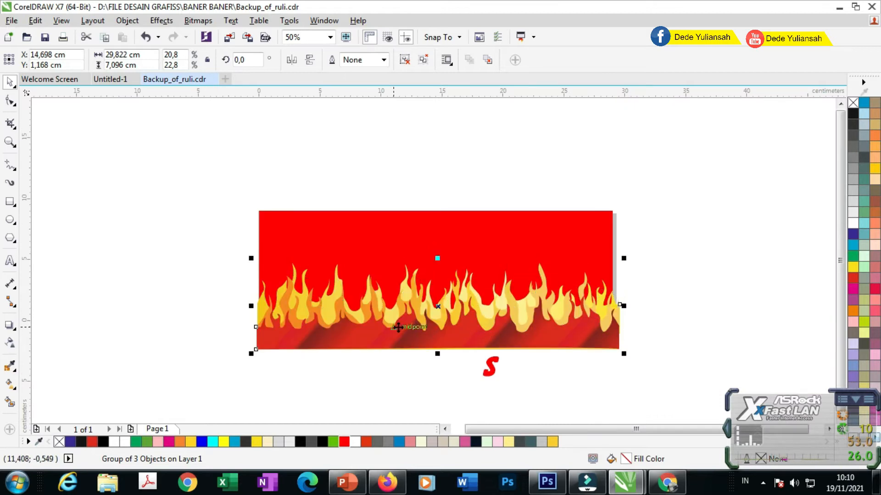
PowerClip the flame group inside the red rectangle
{"action": "right_click", "coordinate": [398, 327]}
{"action": "left_click", "coordinate": [477, 18]}
{"action": "left_click", "coordinate": [459, 245]}
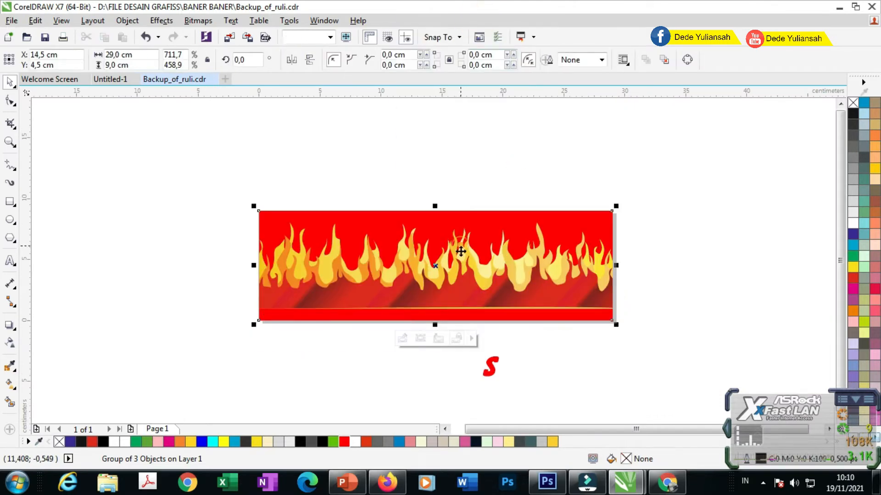
Edit the PowerClip contents and move the flames down so they reach the rectangle's lower edge
{"action": "left_click", "coordinate": [421, 342]}
{"action": "scroll", "coordinate": [471, 323], "scroll_direction": "up", "scroll_amount": 1}
{"action": "left_click_drag", "start_coordinate": [413, 230], "coordinate": [411, 269]}
{"action": "scroll", "coordinate": [409, 261], "scroll_direction": "down", "scroll_amount": 1}
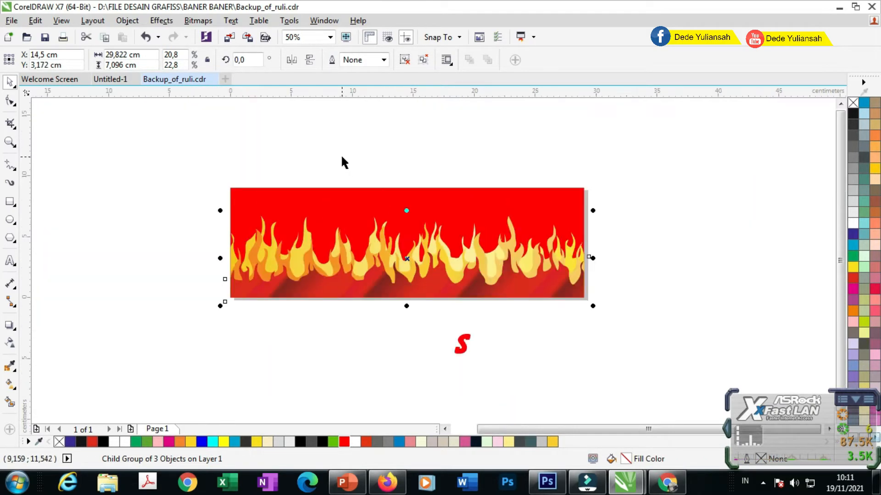
{"action": "left_click", "coordinate": [342, 156]}
{"action": "scroll", "coordinate": [256, 185], "scroll_direction": "up", "scroll_amount": 1}
{"action": "scroll", "coordinate": [252, 181], "scroll_direction": "down", "scroll_amount": 1}
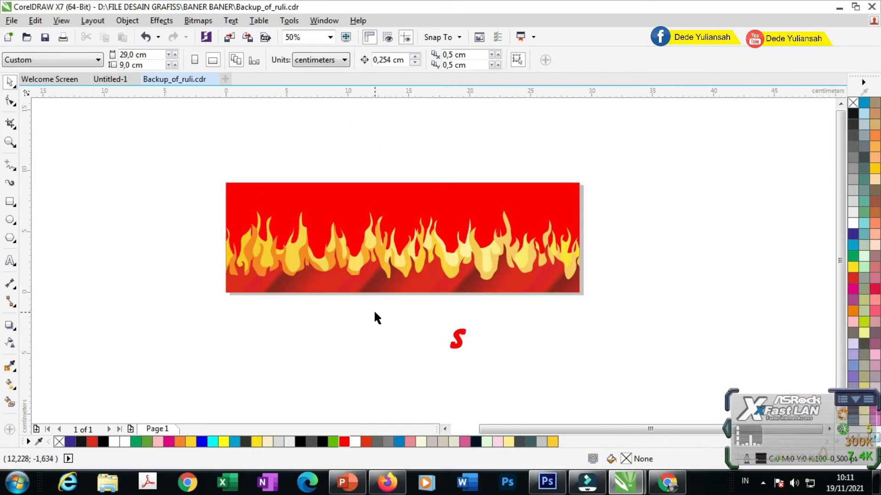
Move the red letter S text above the banner and extend it to read "SOSI BAKAR"
{"action": "left_click_drag", "start_coordinate": [457, 342], "coordinate": [378, 179]}
{"action": "scroll", "coordinate": [371, 174], "scroll_direction": "up", "scroll_amount": 1}
{"action": "double_click", "coordinate": [371, 168]}
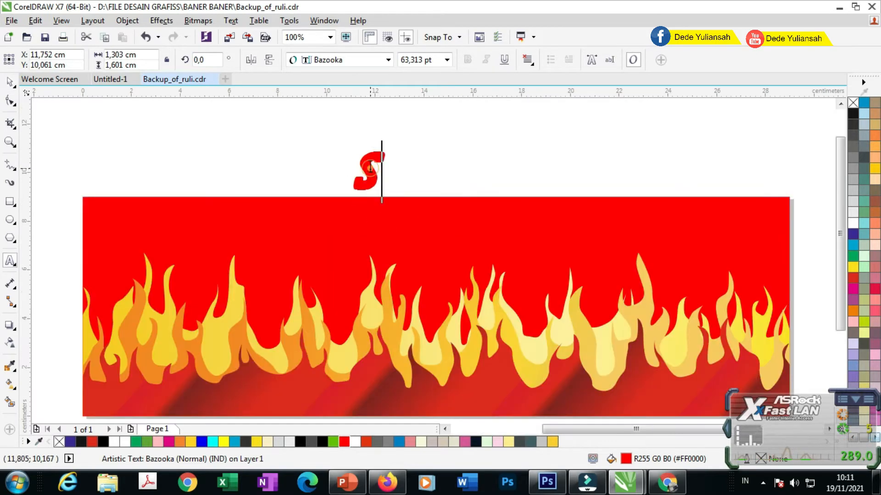
{"action": "key", "text": "Escape"}
{"action": "type", "text": "OSI"}
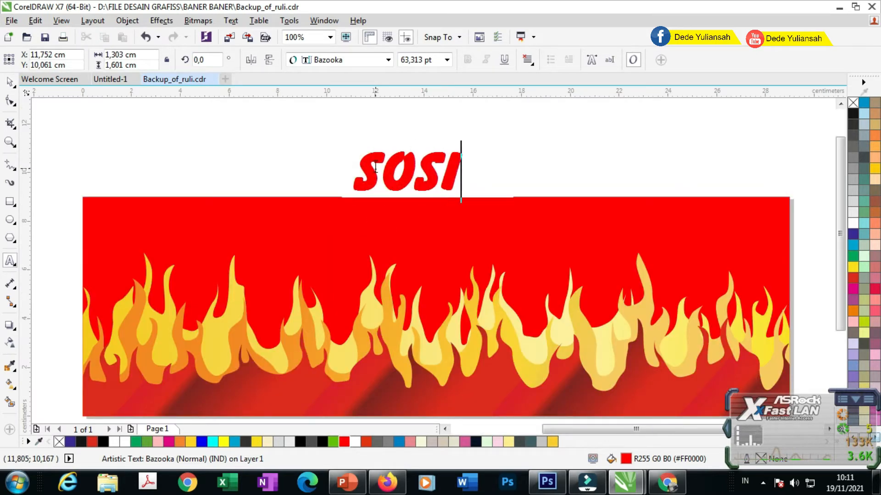
{"action": "type", "text": " BAKAR"}
Add a second text line reading "BAKSO BAKAR" and place the two-line title over the banner's upper edge
{"action": "key", "text": "Home"}
{"action": "key", "text": "Right"}
{"action": "key", "text": "Right"}
{"action": "key", "text": "Right"}
{"action": "key", "text": "Right"}
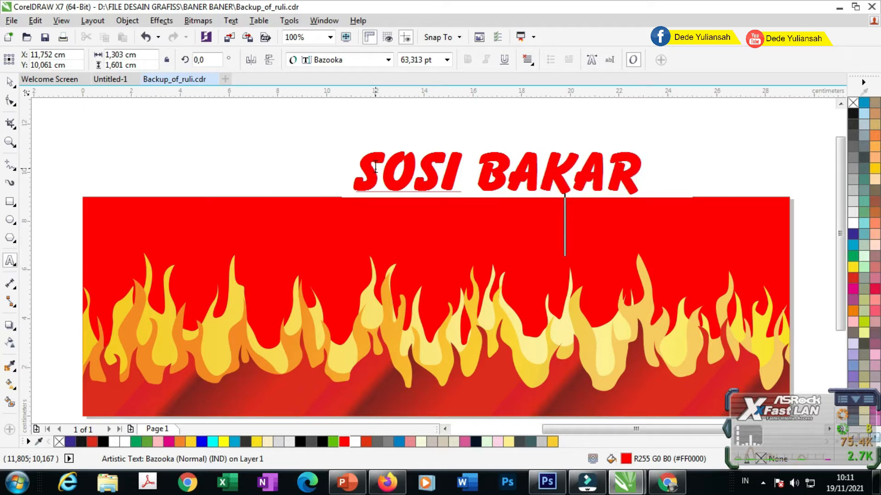
{"action": "key", "text": "Escape"}
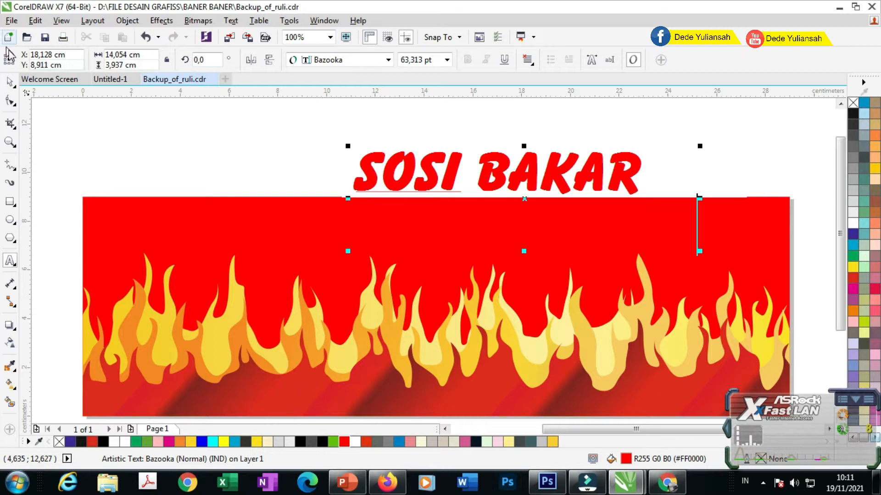
{"action": "left_click_drag", "start_coordinate": [409, 202], "coordinate": [350, 133]}
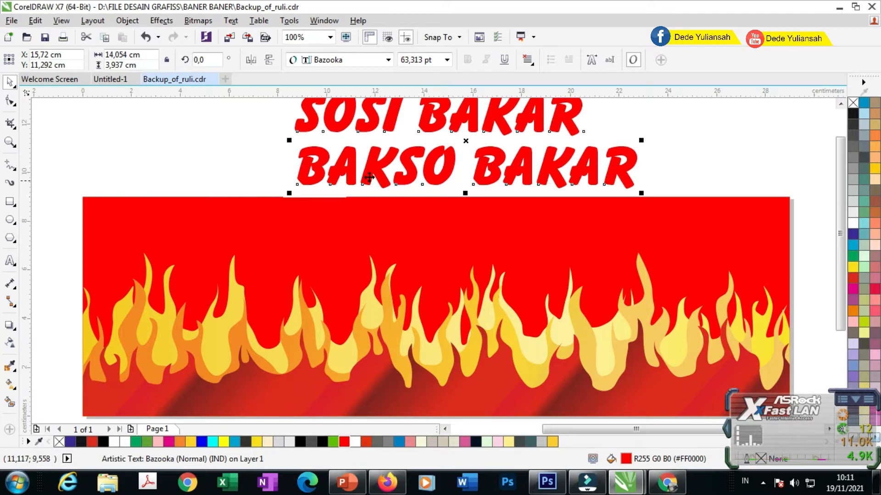
{"action": "left_click_drag", "start_coordinate": [369, 178], "coordinate": [318, 216]}
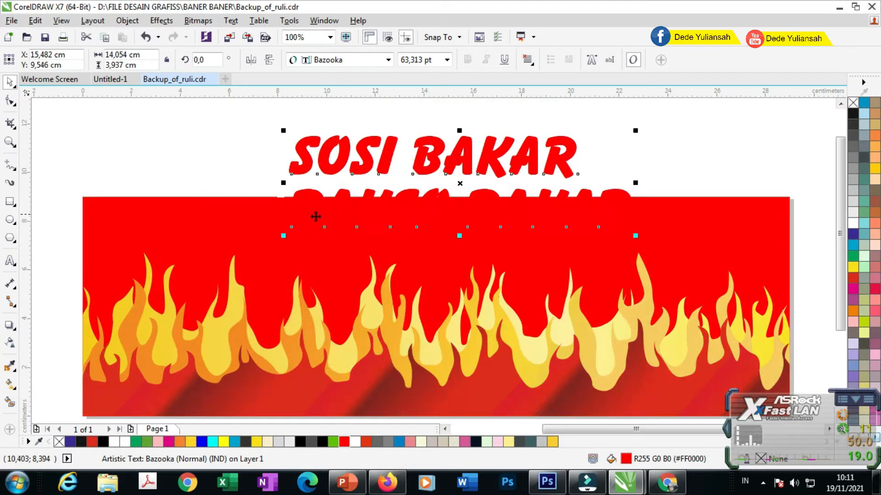
Apply a one-step outside contour with a 0.2 cm offset and white fill to the title text
{"action": "left_click", "coordinate": [15, 330]}
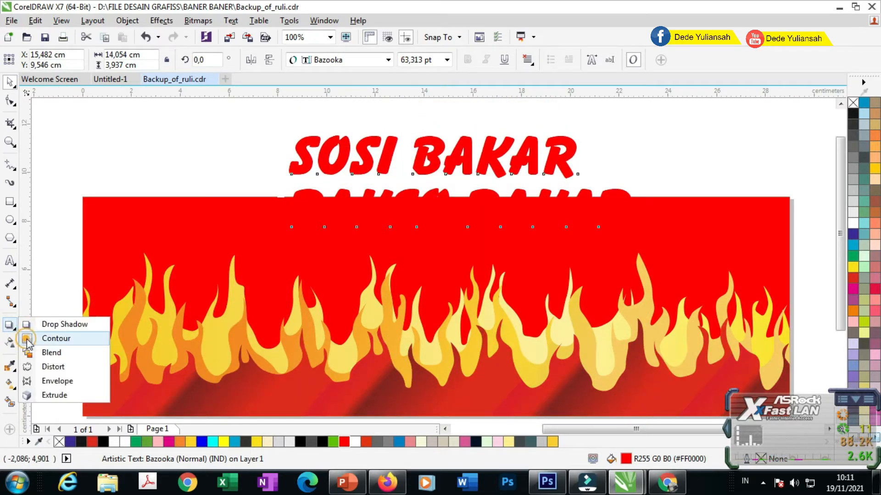
{"action": "left_click", "coordinate": [46, 339]}
{"action": "left_click", "coordinate": [539, 61]}
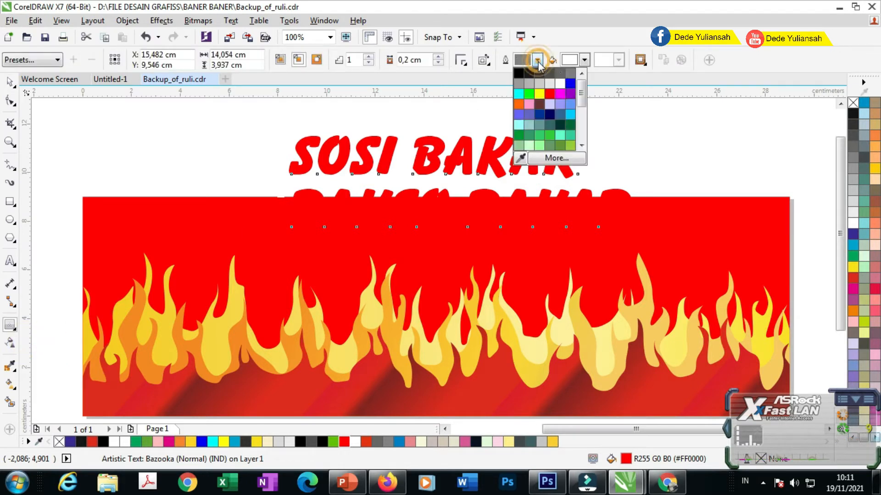
{"action": "left_click", "coordinate": [540, 62]}
{"action": "left_click", "coordinate": [584, 61]}
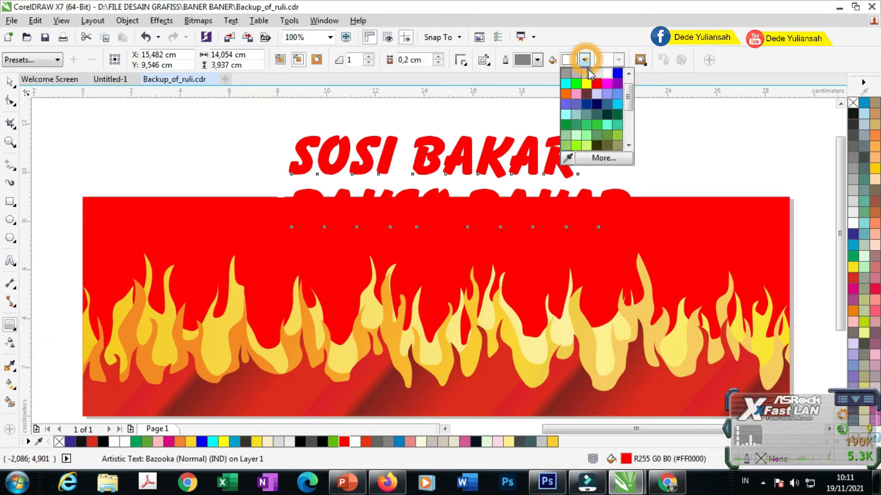
{"action": "left_click", "coordinate": [584, 61]}
{"action": "left_click", "coordinate": [317, 60]}
{"action": "scroll", "coordinate": [289, 184], "scroll_direction": "up", "scroll_amount": 1}
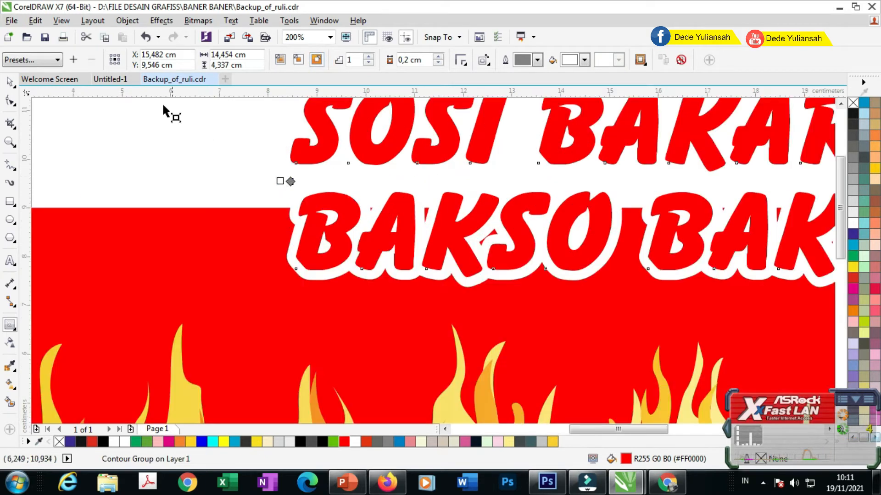
{"action": "scroll", "coordinate": [306, 169], "scroll_direction": "down", "scroll_amount": 2}
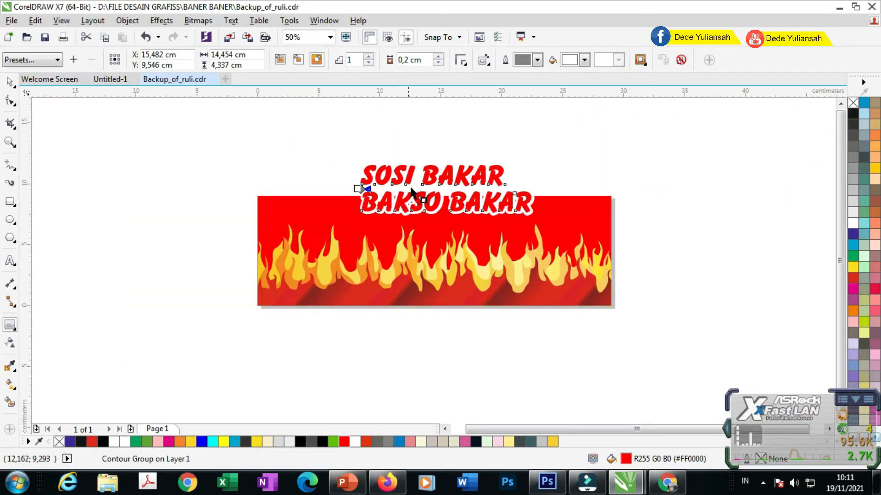
Move the contoured title onto the banner's upper middle and scale it down to about 10.1 by 3.1 cm
{"action": "left_click", "coordinate": [10, 82]}
{"action": "left_click_drag", "start_coordinate": [438, 178], "coordinate": [439, 217]}
{"action": "scroll", "coordinate": [460, 223], "scroll_direction": "up", "scroll_amount": 1}
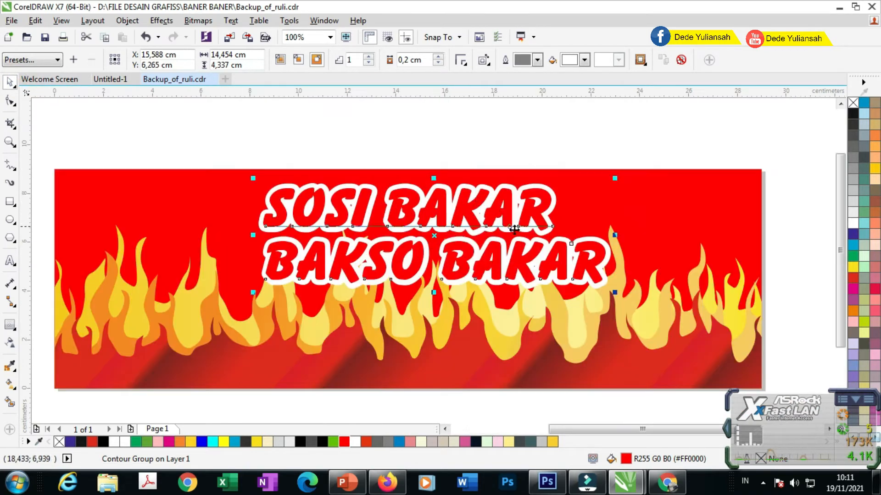
{"action": "left_click_drag", "start_coordinate": [615, 292], "coordinate": [560, 282]}
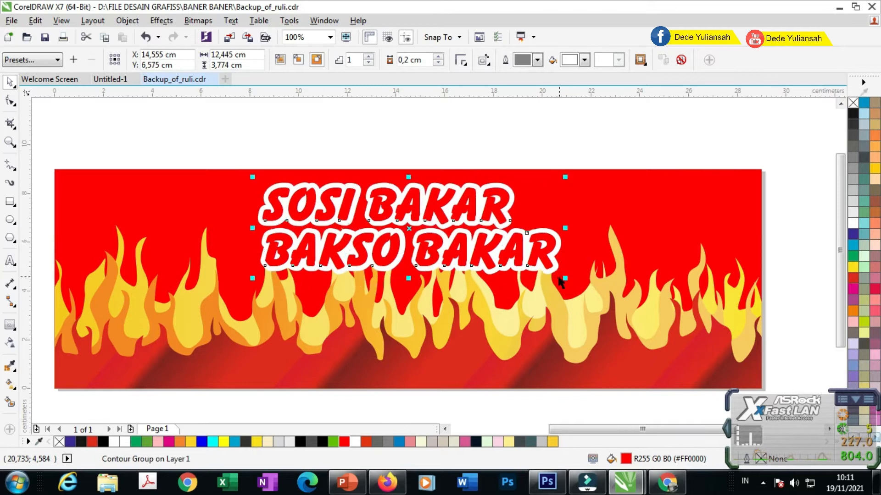
{"action": "left_click_drag", "start_coordinate": [460, 222], "coordinate": [441, 225]}
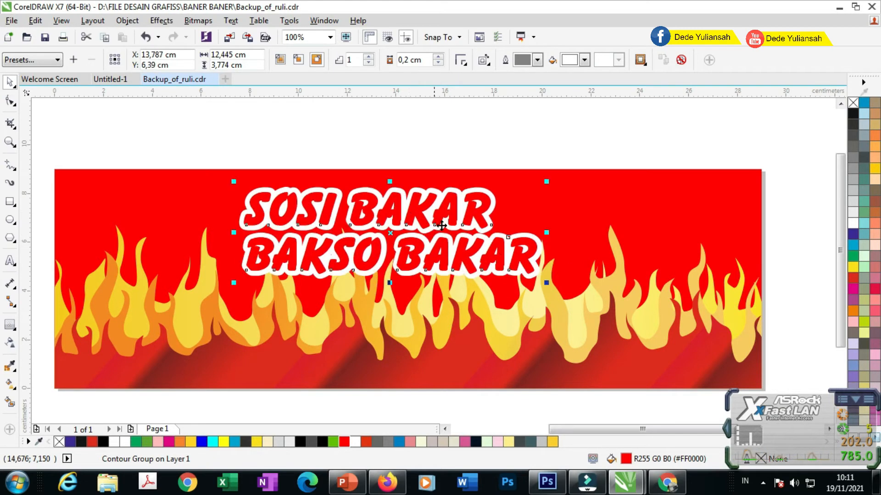
{"action": "left_click_drag", "start_coordinate": [545, 283], "coordinate": [516, 275]}
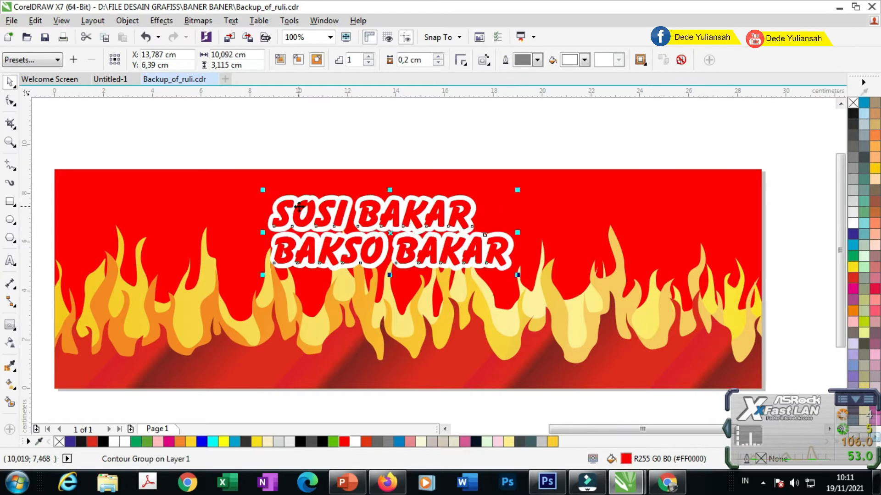
{"action": "scroll", "coordinate": [299, 207], "scroll_direction": "up", "scroll_amount": 2}
{"action": "left_click_drag", "start_coordinate": [359, 225], "coordinate": [387, 210]}
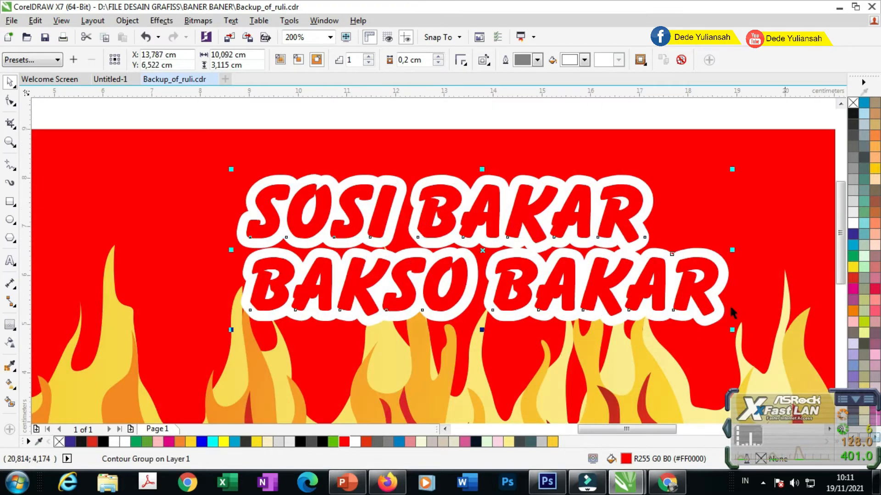
Reduce the white contour's offset around the title text to about 0.1 cm
{"action": "left_click", "coordinate": [10, 325]}
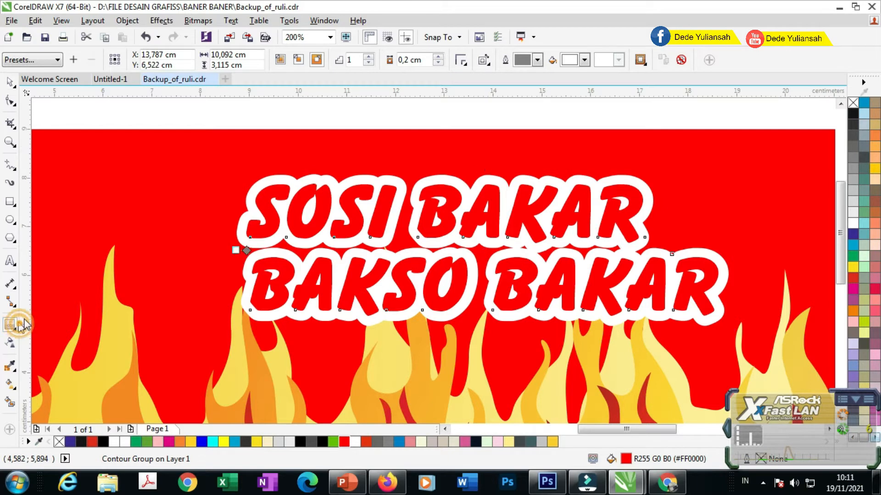
{"action": "scroll", "coordinate": [250, 261], "scroll_direction": "up", "scroll_amount": 2}
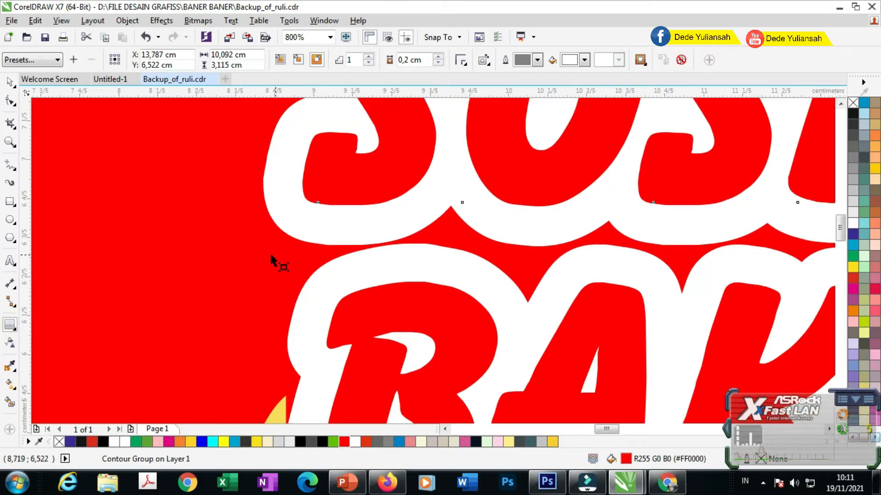
{"action": "left_click_drag", "start_coordinate": [271, 256], "coordinate": [274, 252]}
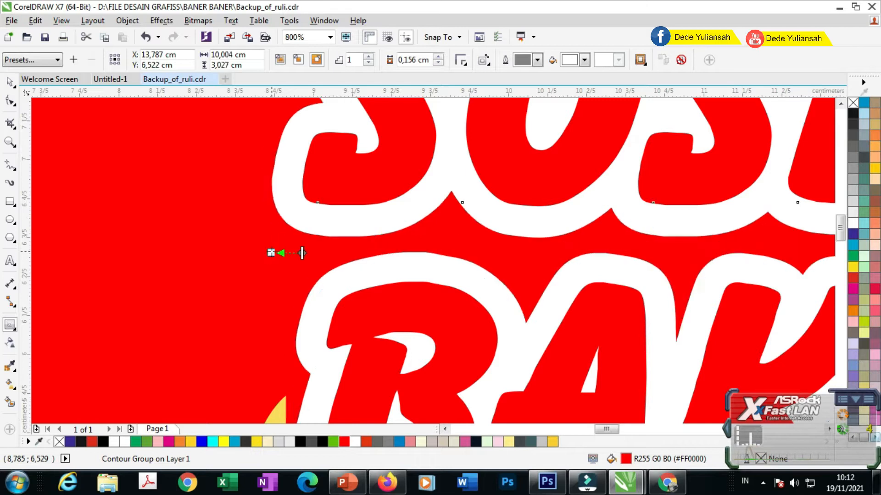
{"action": "scroll", "coordinate": [274, 257], "scroll_direction": "down", "scroll_amount": 1}
{"action": "scroll", "coordinate": [273, 258], "scroll_direction": "up", "scroll_amount": 2}
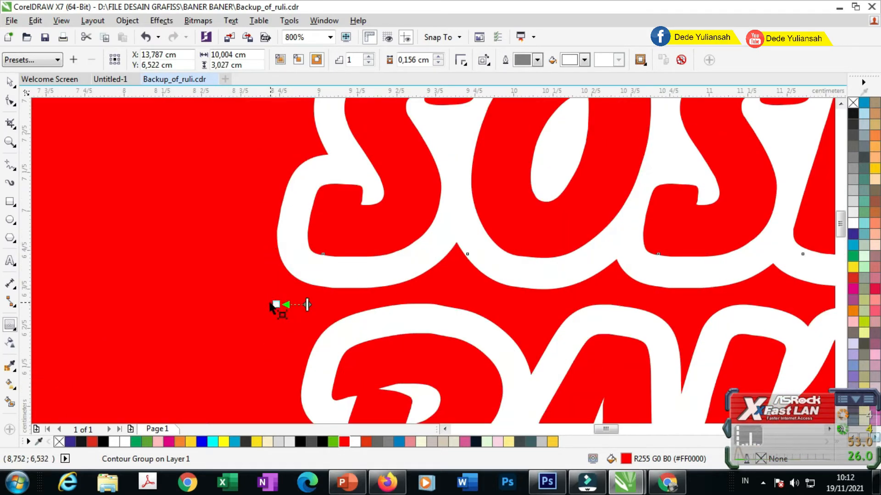
{"action": "left_click", "coordinate": [278, 300]}
{"action": "left_click_drag", "start_coordinate": [288, 307], "coordinate": [271, 277]}
{"action": "scroll", "coordinate": [266, 258], "scroll_direction": "down", "scroll_amount": 2}
{"action": "scroll", "coordinate": [277, 261], "scroll_direction": "up", "scroll_amount": 3}
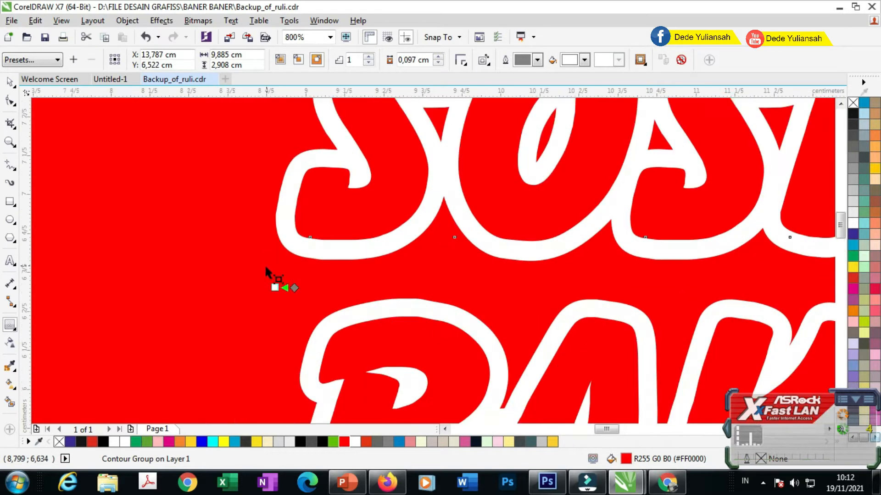
{"action": "left_click", "coordinate": [283, 306]}
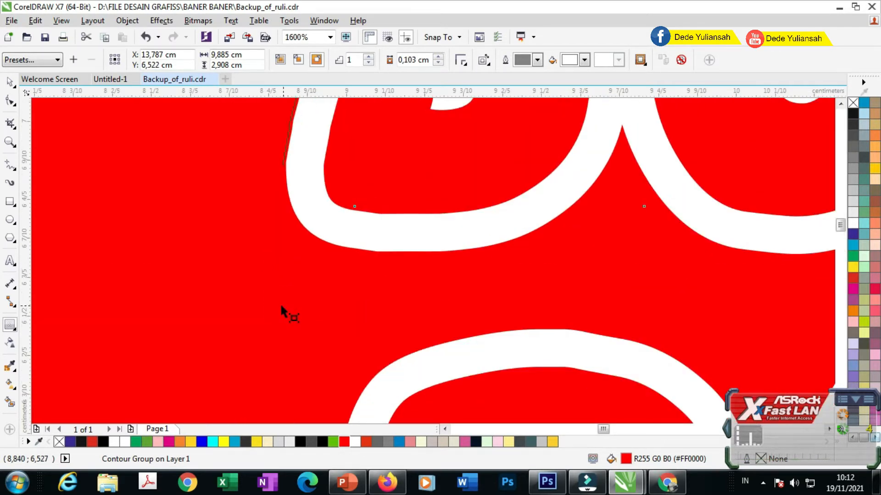
Fine-tune the white contour's offset around the title to 0.107 cm and deselect it
{"action": "left_click_drag", "start_coordinate": [281, 306], "coordinate": [285, 304]}
{"action": "scroll", "coordinate": [282, 294], "scroll_direction": "down", "scroll_amount": 3}
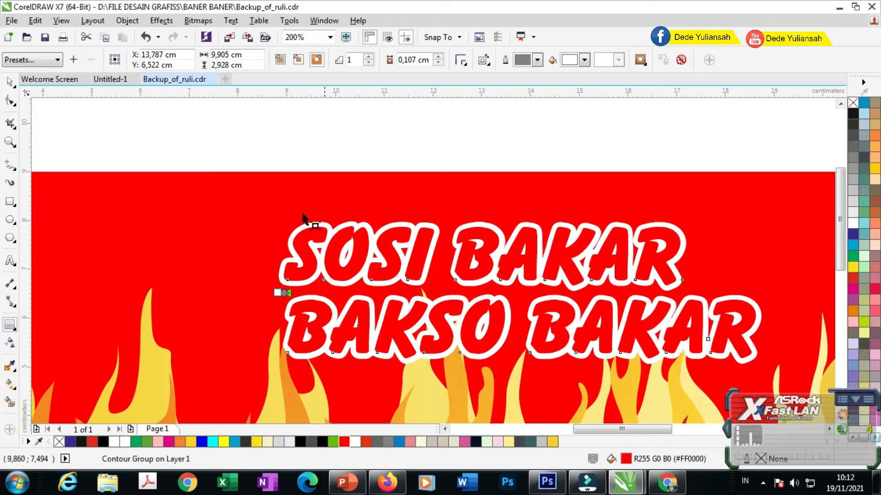
{"action": "left_click", "coordinate": [16, 82]}
{"action": "left_click", "coordinate": [181, 124]}
Break the title's contour group apart and select the white contour as a separate curve
{"action": "scroll", "coordinate": [321, 232], "scroll_direction": "up", "scroll_amount": 2}
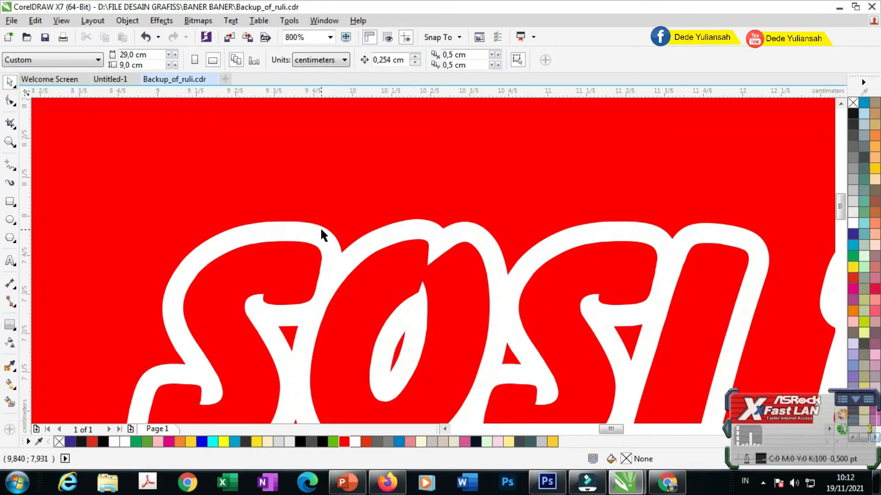
{"action": "left_click", "coordinate": [323, 230]}
{"action": "right_click", "coordinate": [324, 233]}
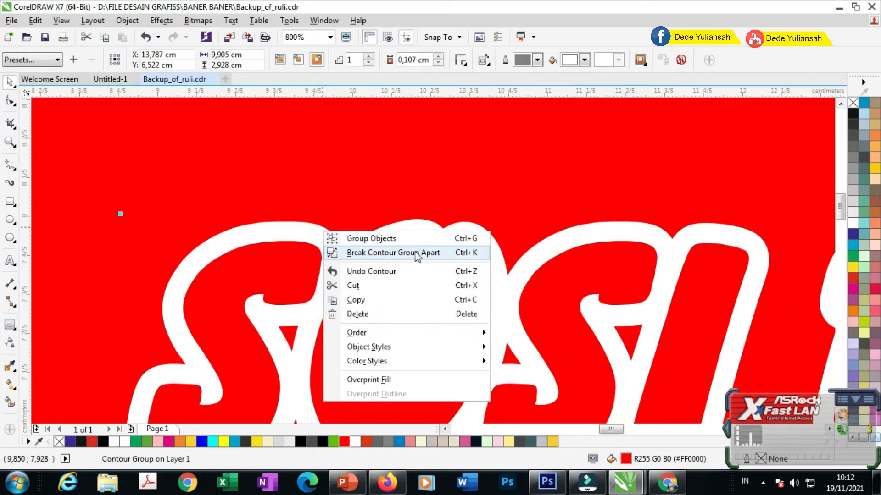
{"action": "left_click", "coordinate": [393, 253]}
{"action": "left_click", "coordinate": [326, 208]}
{"action": "left_click", "coordinate": [466, 195]}
{"action": "left_click_drag", "start_coordinate": [467, 195], "coordinate": [395, 214]}
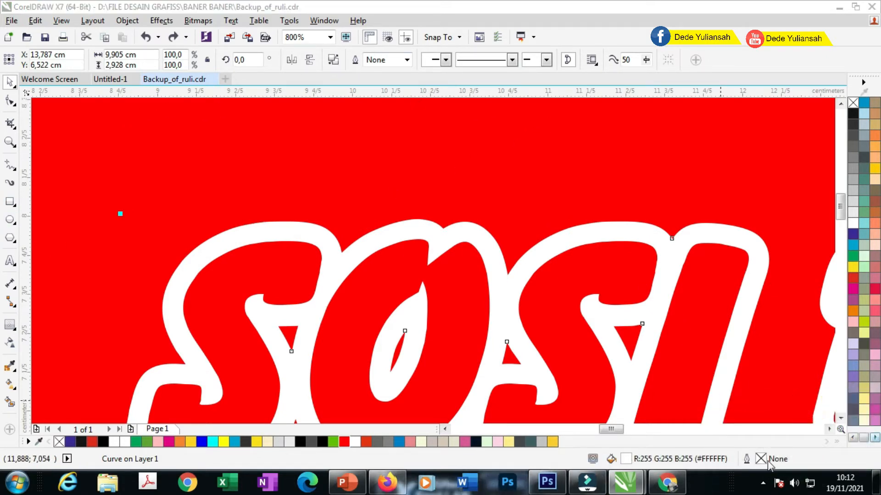
Try a 2 pt and then a 0.75 pt outline on the white contour curve
{"action": "double_click", "coordinate": [760, 460]}
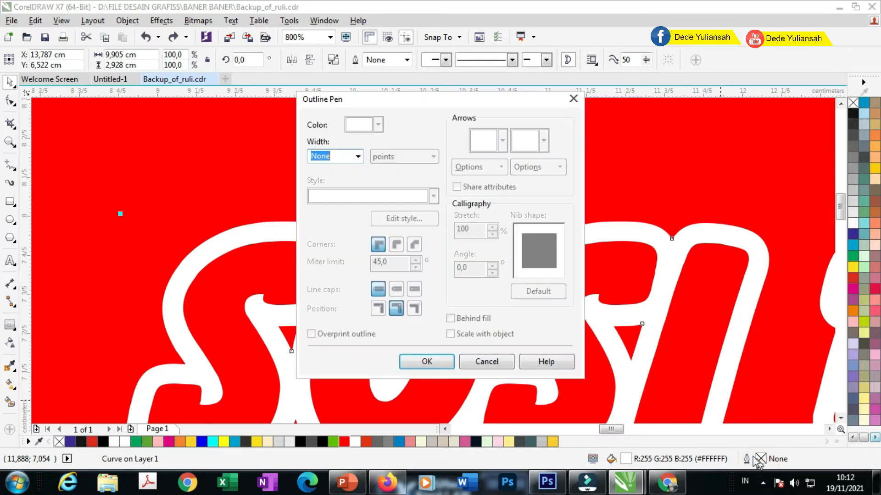
{"action": "left_click", "coordinate": [571, 101]}
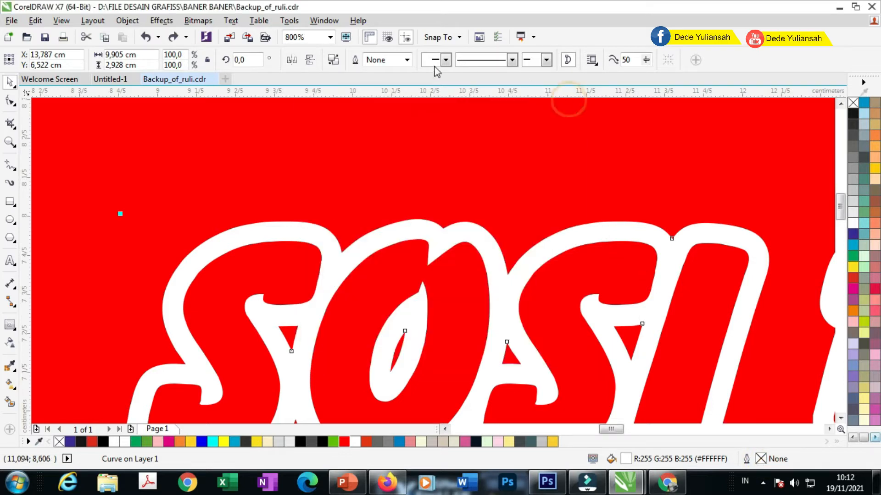
{"action": "left_click", "coordinate": [407, 61]}
{"action": "left_click", "coordinate": [374, 131]}
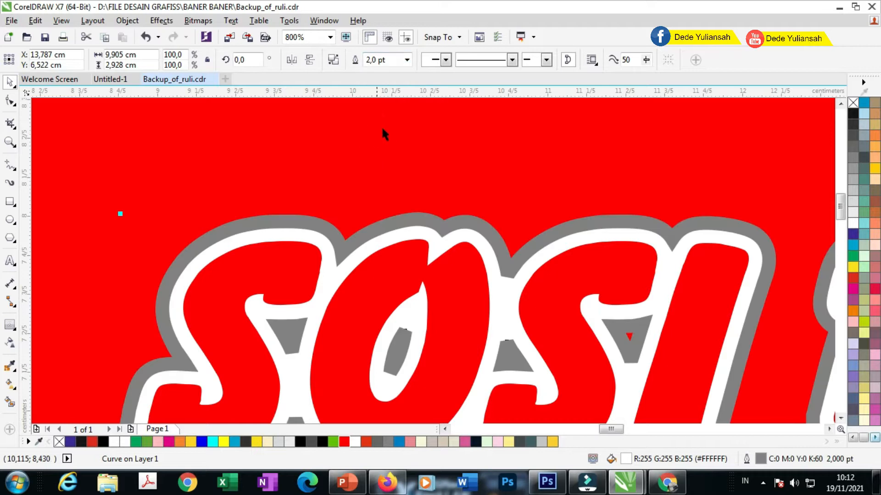
{"action": "left_click", "coordinate": [406, 60]}
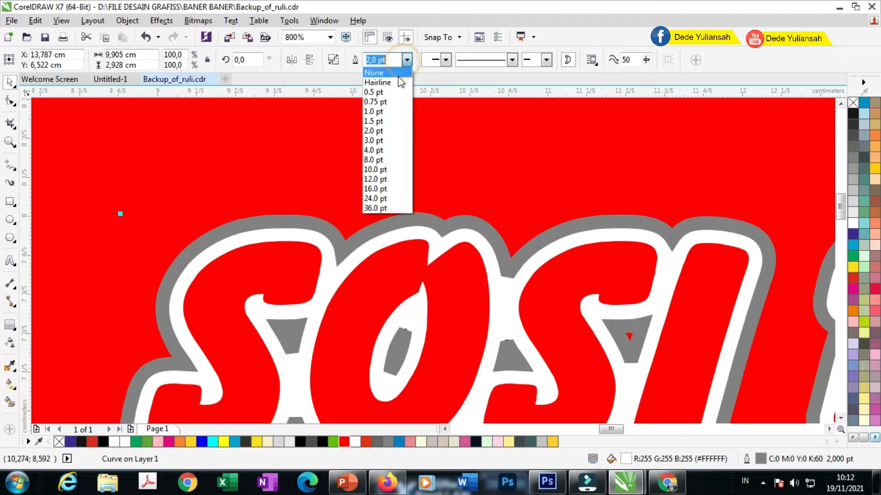
{"action": "left_click", "coordinate": [384, 101]}
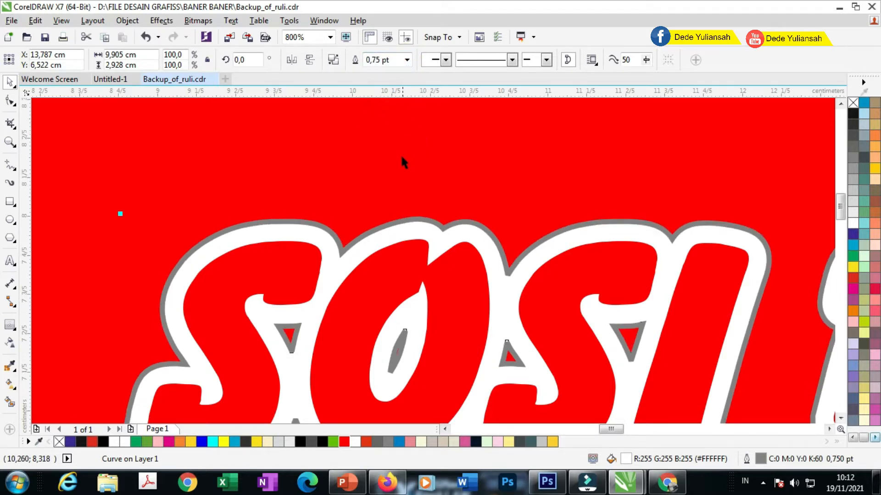
{"action": "scroll", "coordinate": [403, 161], "scroll_direction": "down", "scroll_amount": 1}
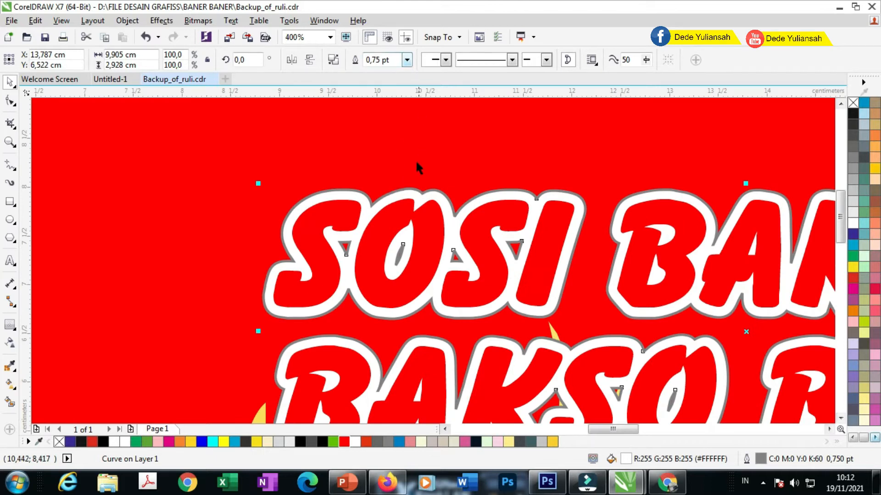
Try to break the white contour curve apart, and undo the attempt
{"action": "right_click", "coordinate": [396, 191]}
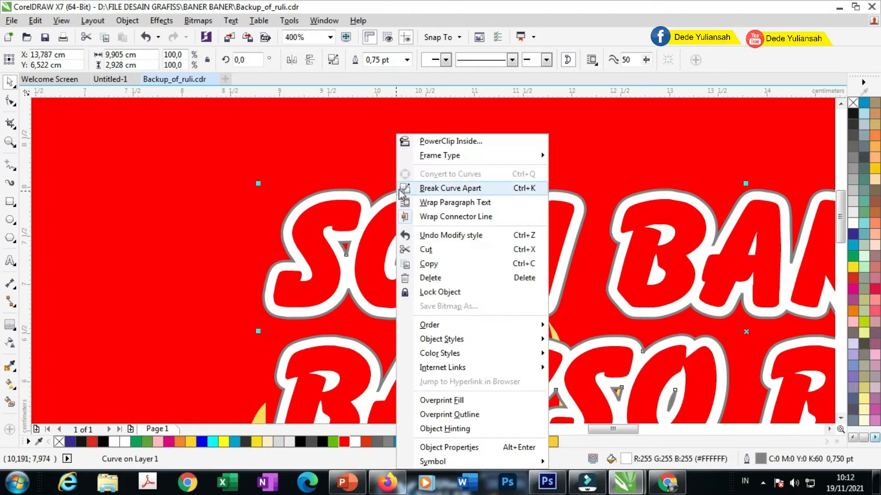
{"action": "left_click", "coordinate": [454, 192]}
{"action": "left_click", "coordinate": [378, 162]}
{"action": "key", "text": "ctrl+z"}
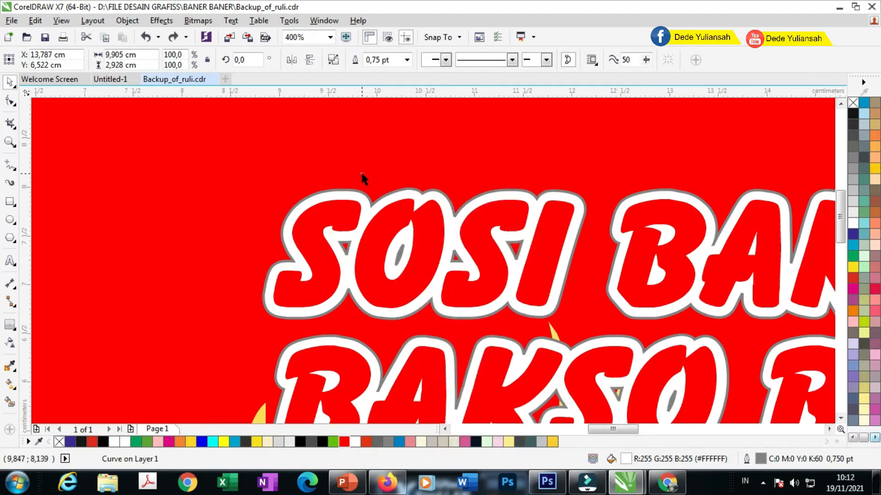
Try moving the white contour away from the title letters, and undo the move and the outline width changes
{"action": "left_click", "coordinate": [363, 178]}
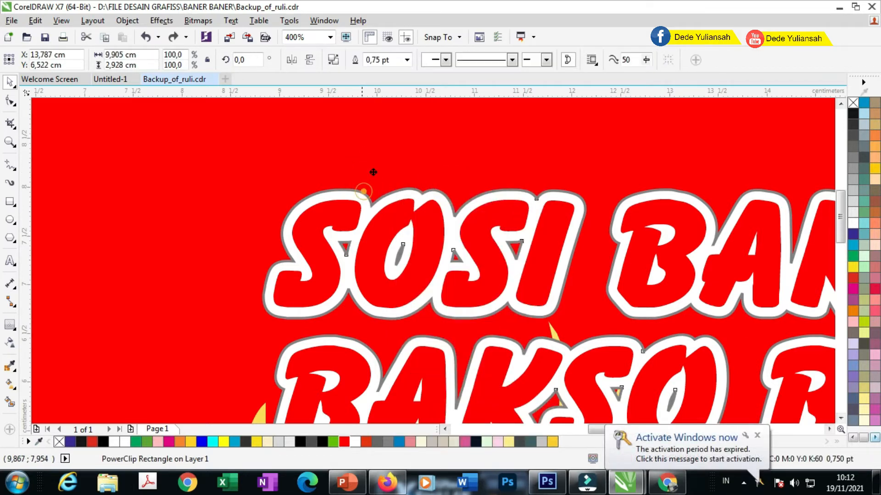
{"action": "left_click_drag", "start_coordinate": [367, 190], "coordinate": [383, 157]}
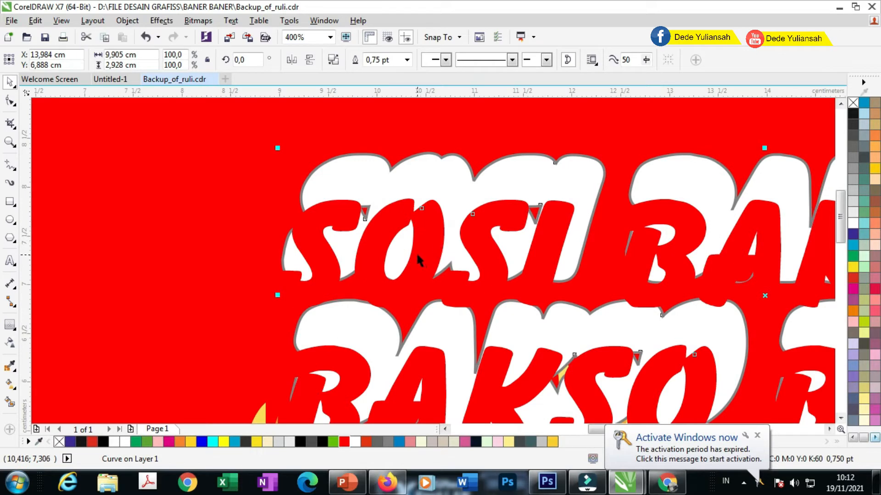
{"action": "key", "text": "ctrl+z"}
{"action": "left_click", "coordinate": [352, 152]}
{"action": "left_click_drag", "start_coordinate": [357, 176], "coordinate": [388, 167]}
{"action": "left_click", "coordinate": [359, 170]}
{"action": "key", "text": "ctrl+z"}
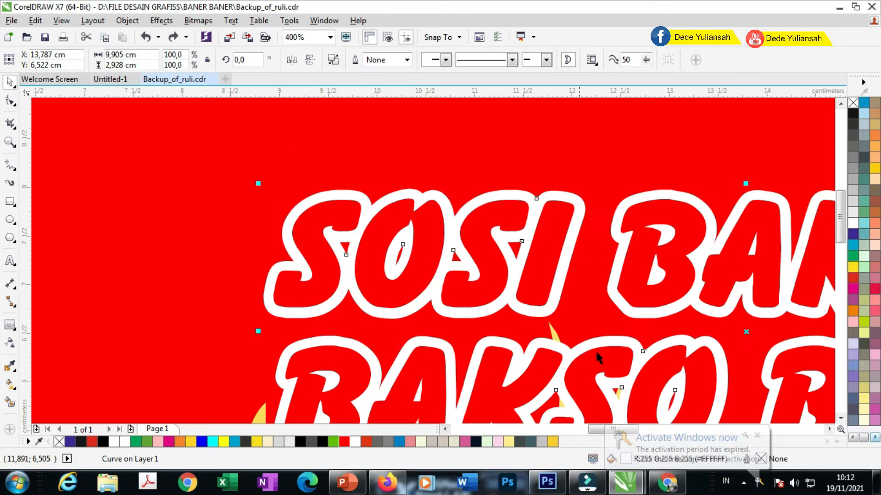
Give the white contour curve a 1 pt black outline and deselect it
{"action": "left_click", "coordinate": [757, 436]}
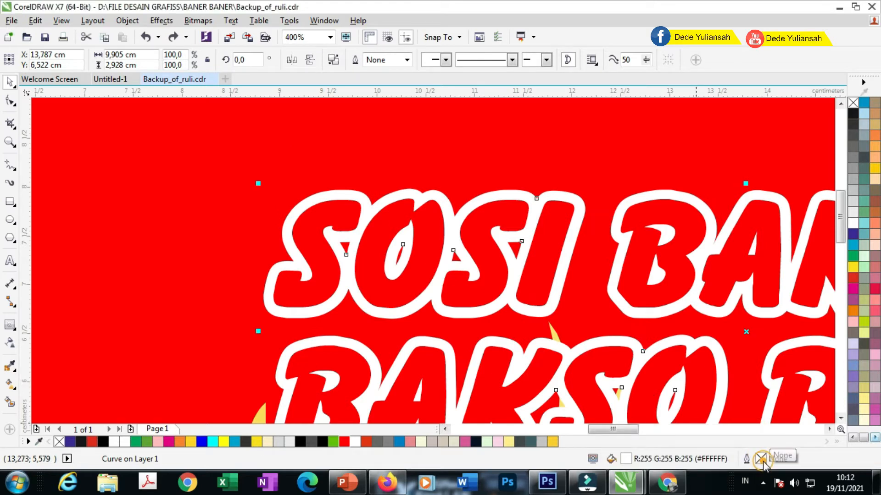
{"action": "double_click", "coordinate": [762, 459]}
{"action": "left_click", "coordinate": [358, 156]}
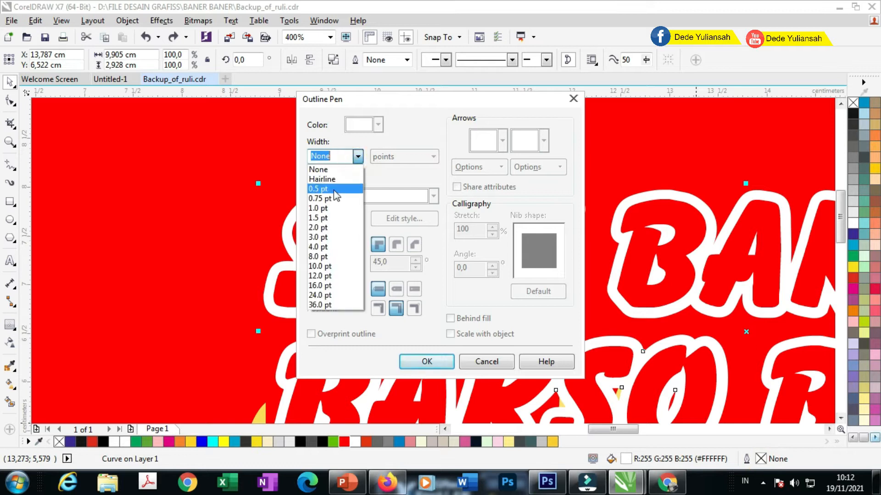
{"action": "left_click", "coordinate": [329, 212]}
{"action": "left_click", "coordinate": [378, 124]}
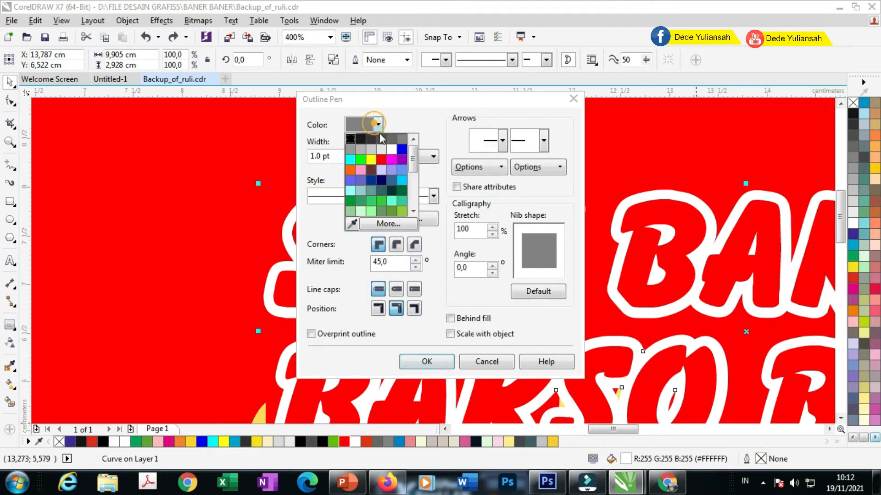
{"action": "left_click", "coordinate": [351, 137]}
{"action": "left_click", "coordinate": [426, 362]}
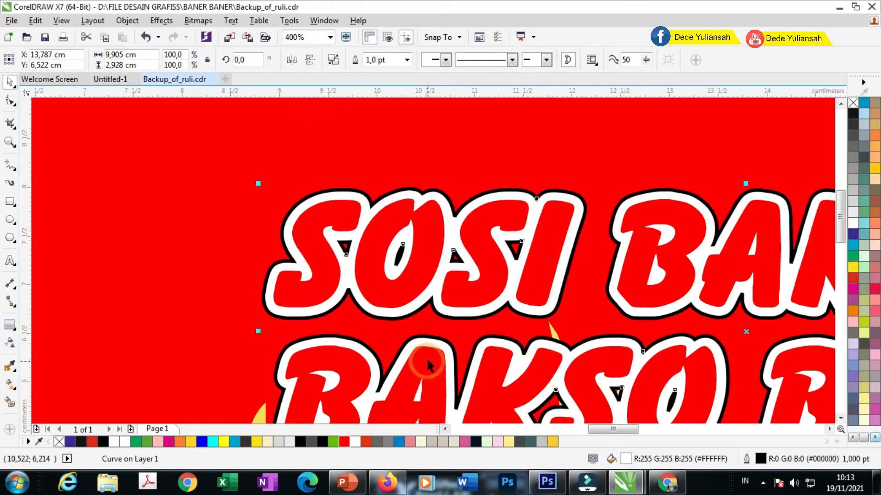
{"action": "scroll", "coordinate": [344, 235], "scroll_direction": "down", "scroll_amount": 1}
{"action": "scroll", "coordinate": [499, 248], "scroll_direction": "up", "scroll_amount": 1}
{"action": "scroll", "coordinate": [349, 241], "scroll_direction": "down", "scroll_amount": 1}
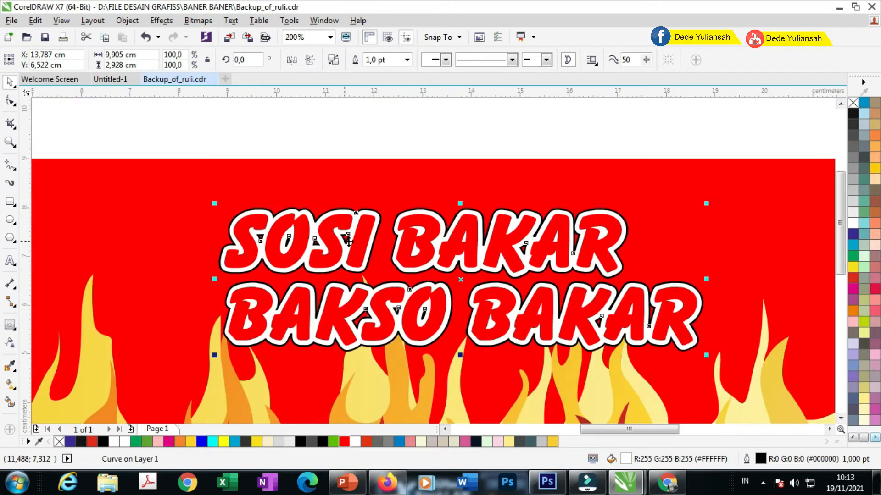
{"action": "left_click", "coordinate": [353, 120]}
{"action": "scroll", "coordinate": [365, 194], "scroll_direction": "down", "scroll_amount": 1}
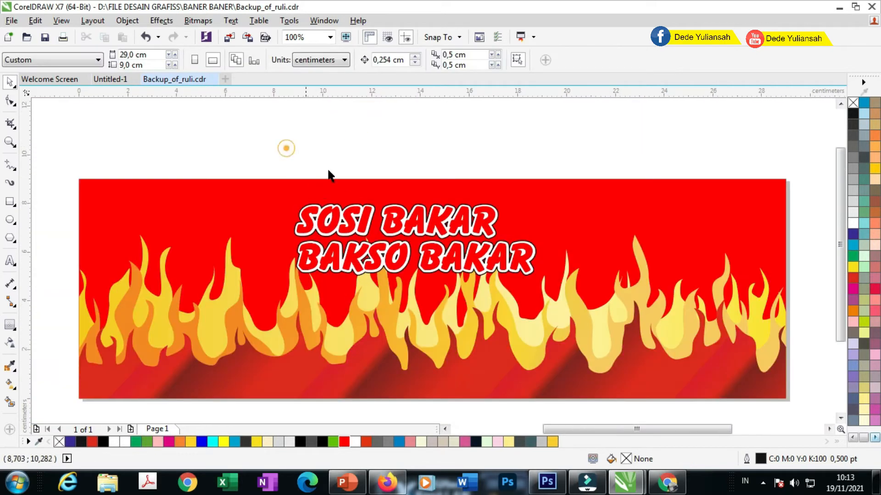
Switch to Chrome and search Google Images for "sosis bakar", dismissing the location request
{"action": "left_click", "coordinate": [668, 483]}
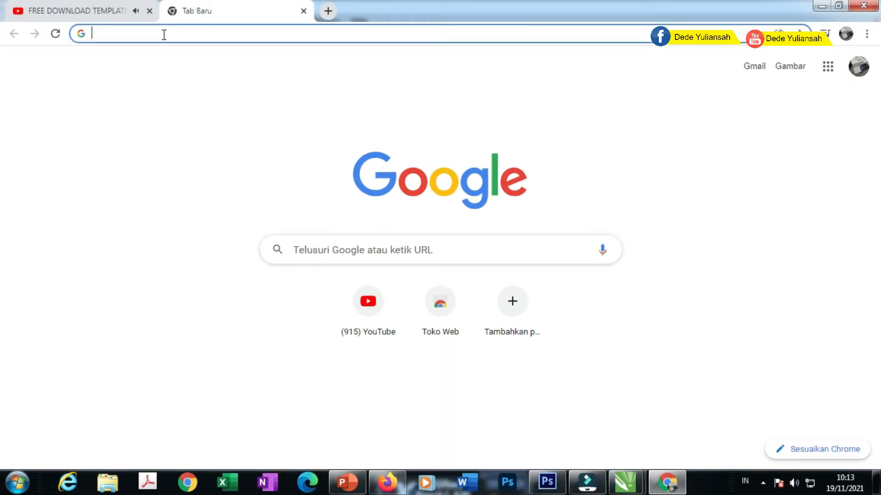
{"action": "type", "text": "sosis bakar"}
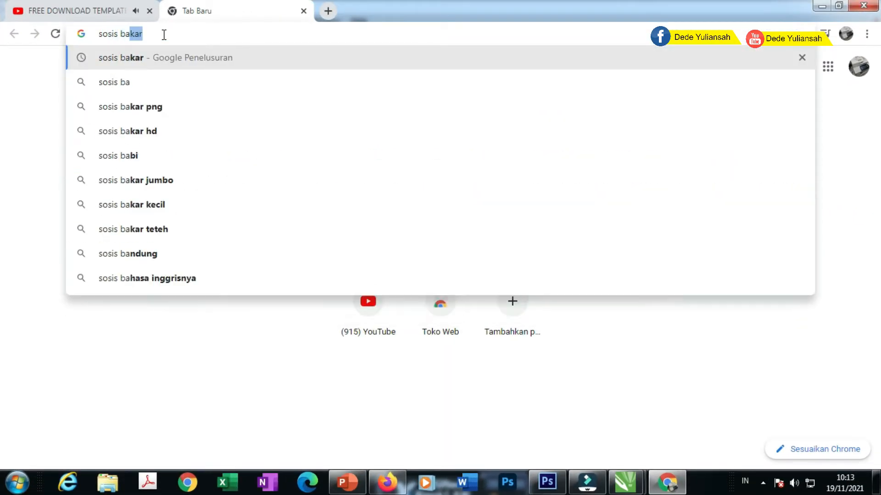
{"action": "key", "text": "Return"}
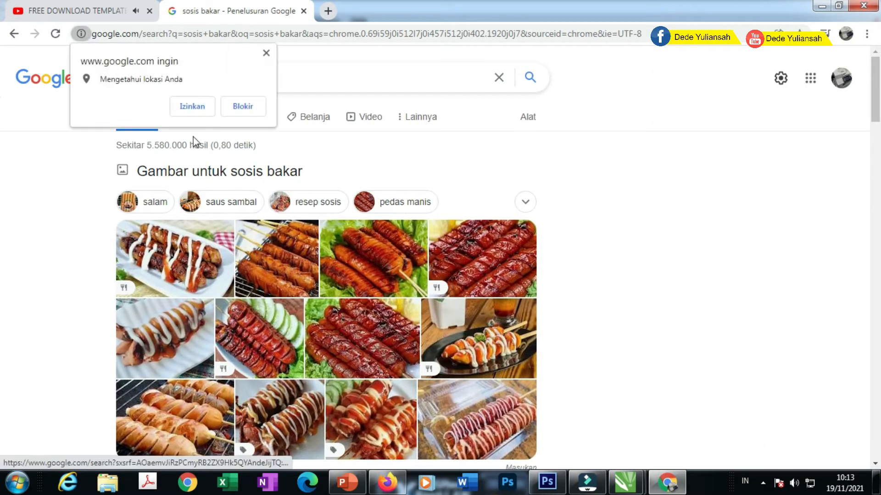
{"action": "left_click", "coordinate": [266, 54]}
{"action": "left_click", "coordinate": [214, 120]}
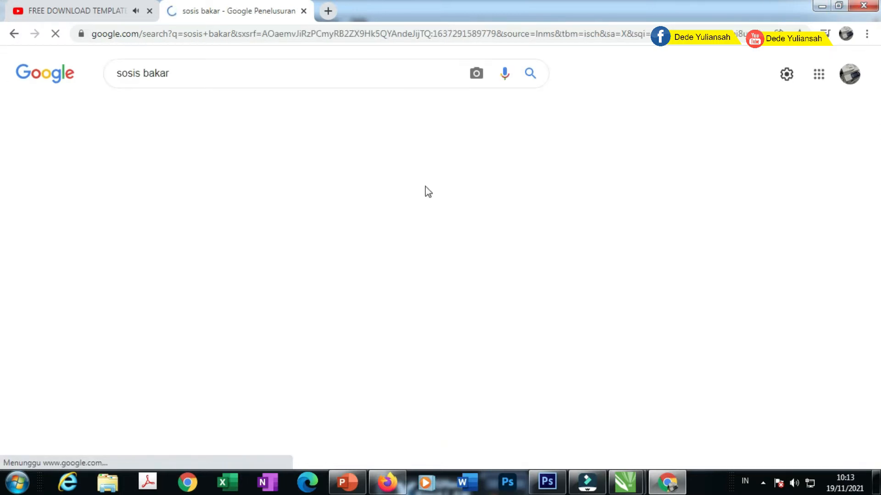
Look through the "sosis bakar" image results for a grilled sausage photo that suits the banner
{"action": "scroll", "coordinate": [532, 294], "scroll_direction": "down", "scroll_amount": 4}
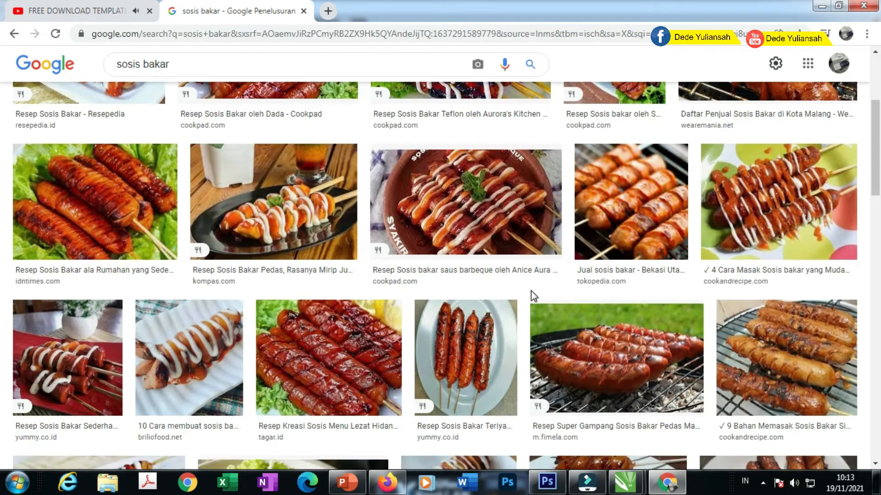
{"action": "scroll", "coordinate": [532, 296], "scroll_direction": "down", "scroll_amount": 7}
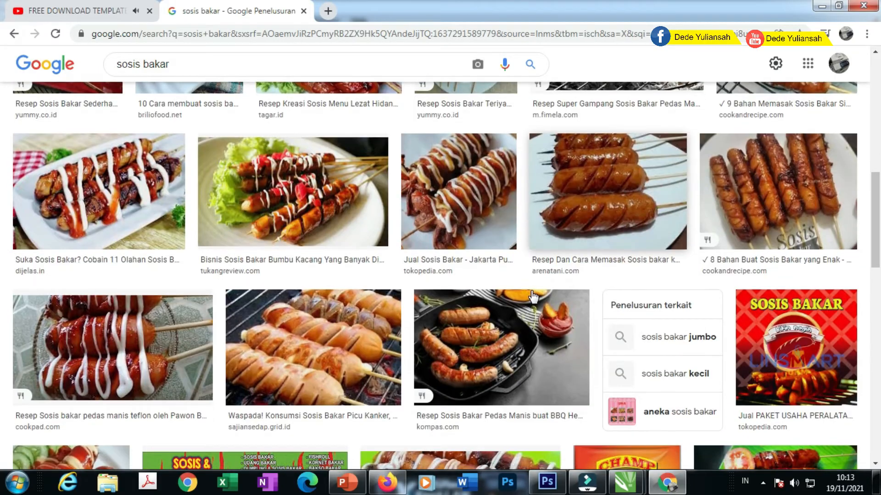
{"action": "scroll", "coordinate": [532, 297], "scroll_direction": "down", "scroll_amount": 3}
{"action": "scroll", "coordinate": [533, 298], "scroll_direction": "down", "scroll_amount": 6}
{"action": "scroll", "coordinate": [533, 301], "scroll_direction": "down", "scroll_amount": 10}
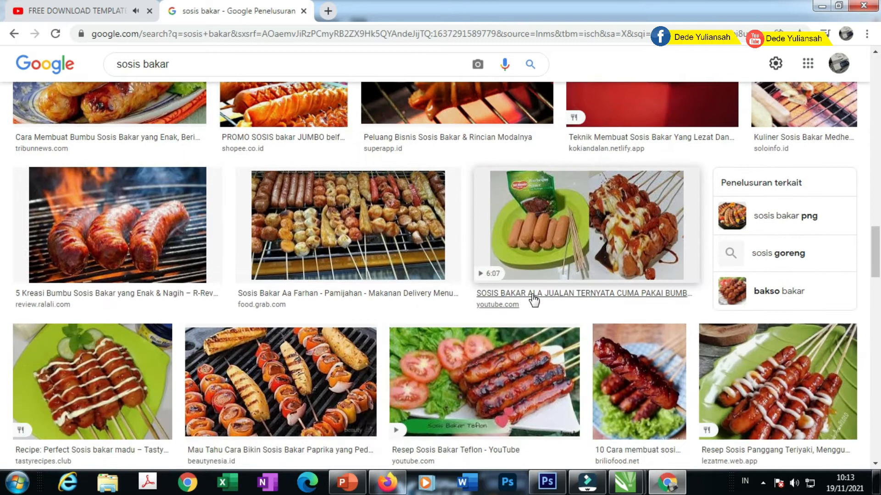
{"action": "scroll", "coordinate": [534, 300], "scroll_direction": "down", "scroll_amount": 4}
{"action": "scroll", "coordinate": [533, 303], "scroll_direction": "down", "scroll_amount": 4}
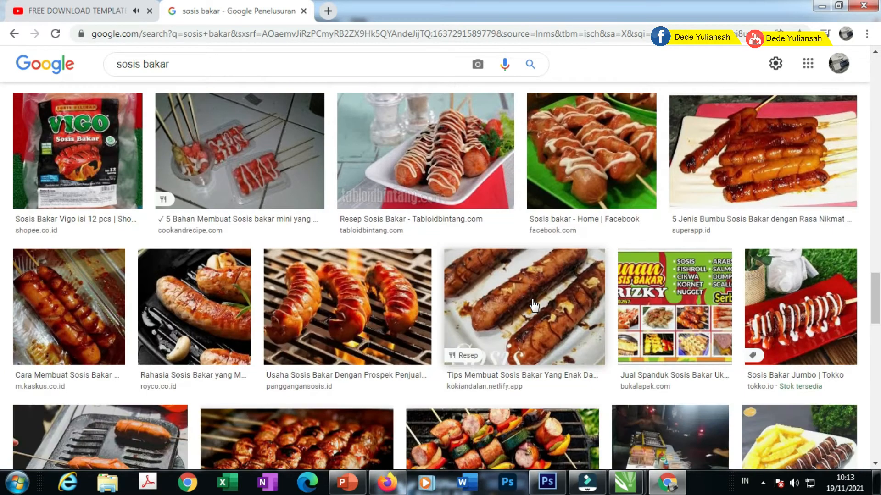
{"action": "scroll", "coordinate": [515, 312], "scroll_direction": "down", "scroll_amount": 3}
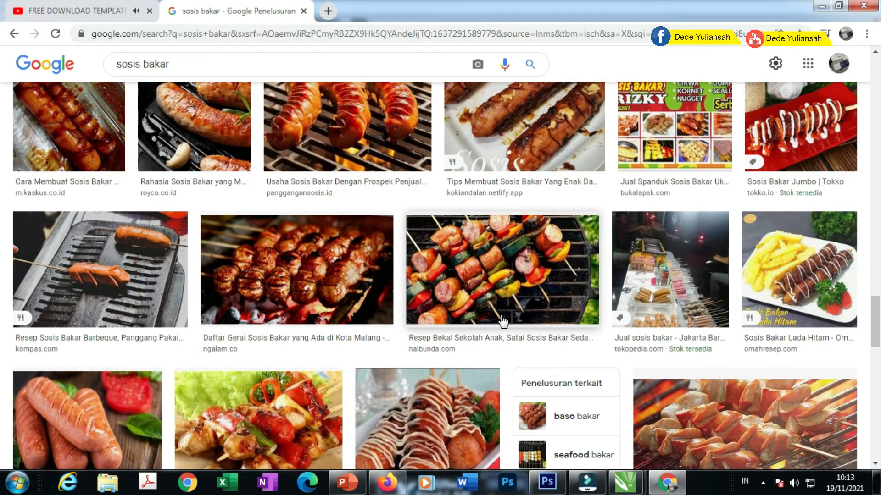
{"action": "scroll", "coordinate": [509, 311], "scroll_direction": "up", "scroll_amount": 10}
{"action": "scroll", "coordinate": [509, 311], "scroll_direction": "up", "scroll_amount": 15}
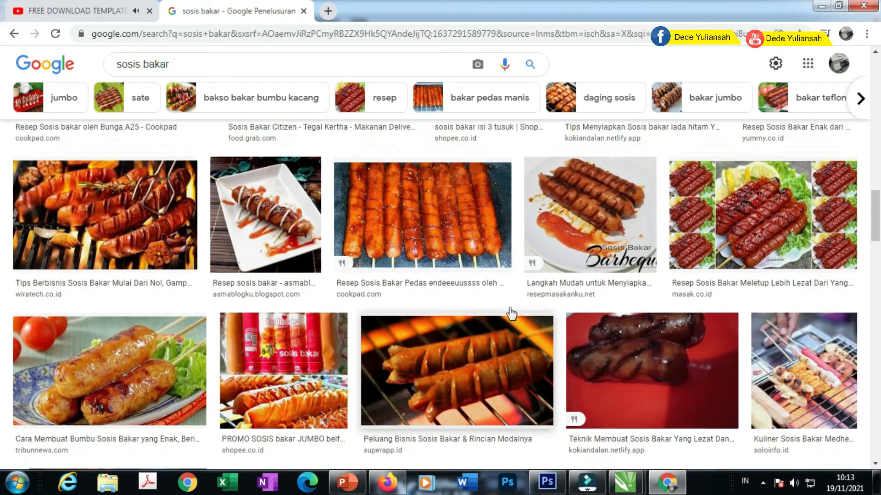
{"action": "scroll", "coordinate": [513, 316], "scroll_direction": "up", "scroll_amount": 12}
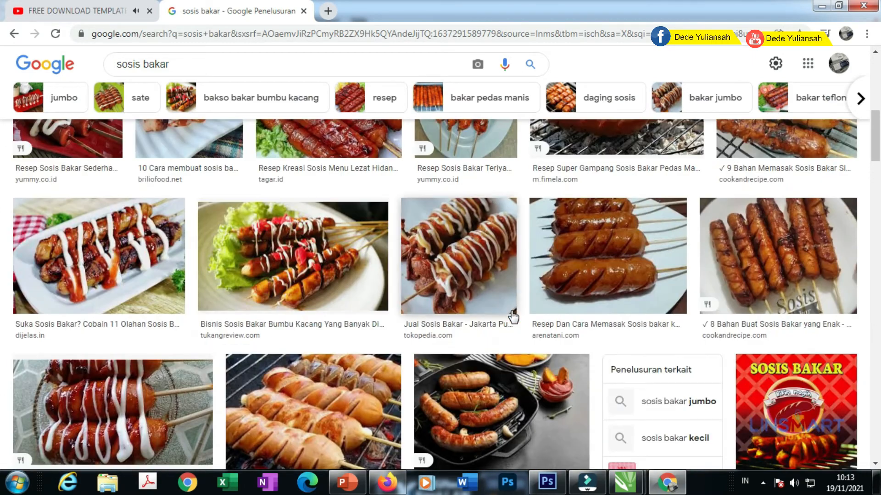
{"action": "scroll", "coordinate": [590, 320], "scroll_direction": "up", "scroll_amount": 10}
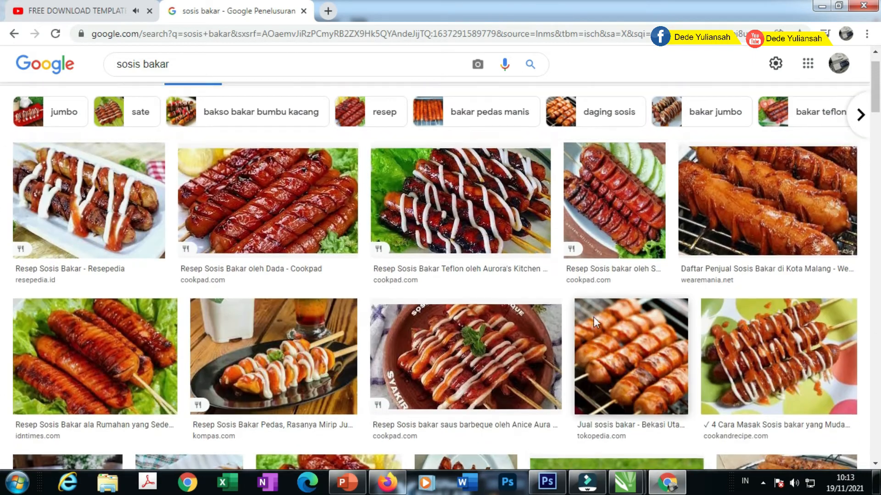
{"action": "scroll", "coordinate": [594, 326], "scroll_direction": "down", "scroll_amount": 12}
{"action": "scroll", "coordinate": [594, 326], "scroll_direction": "down", "scroll_amount": 12}
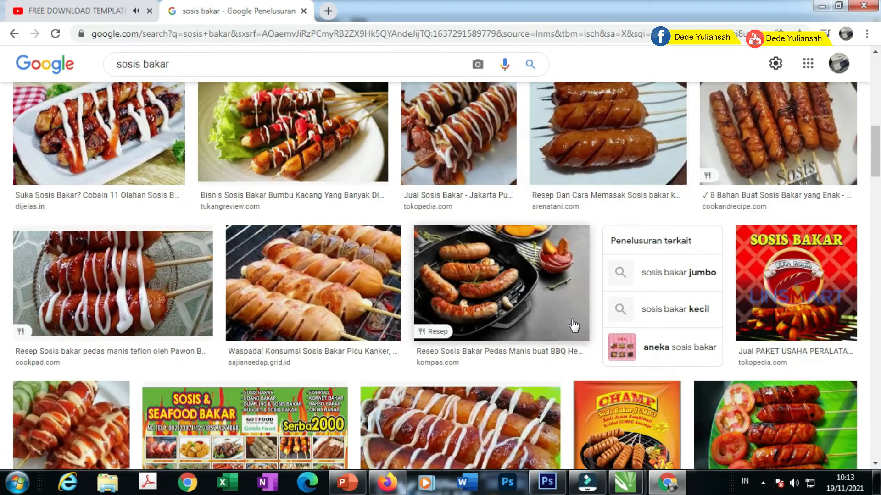
{"action": "scroll", "coordinate": [570, 327], "scroll_direction": "down", "scroll_amount": 4}
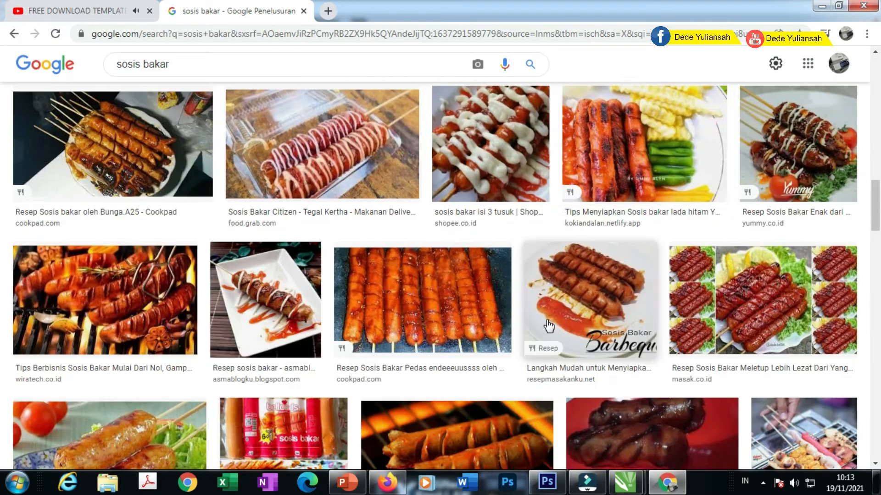
{"action": "scroll", "coordinate": [546, 323], "scroll_direction": "down", "scroll_amount": 3}
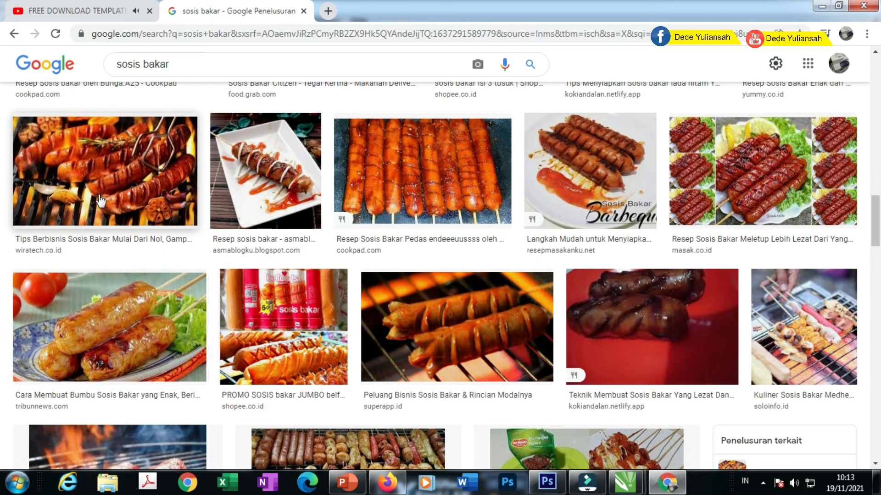
Preview the superapp.id and review.ralali.com grilled sausage photos and examine their related images
{"action": "left_click", "coordinate": [447, 327]}
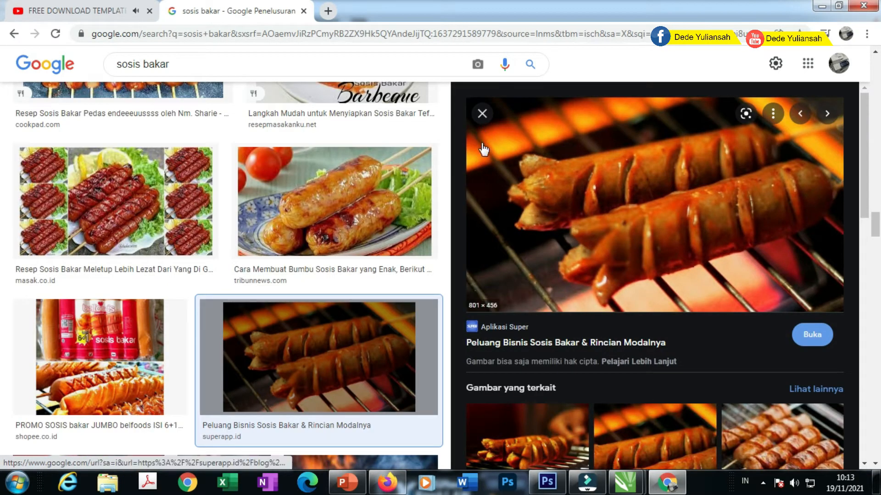
{"action": "scroll", "coordinate": [529, 201], "scroll_direction": "down", "scroll_amount": 4}
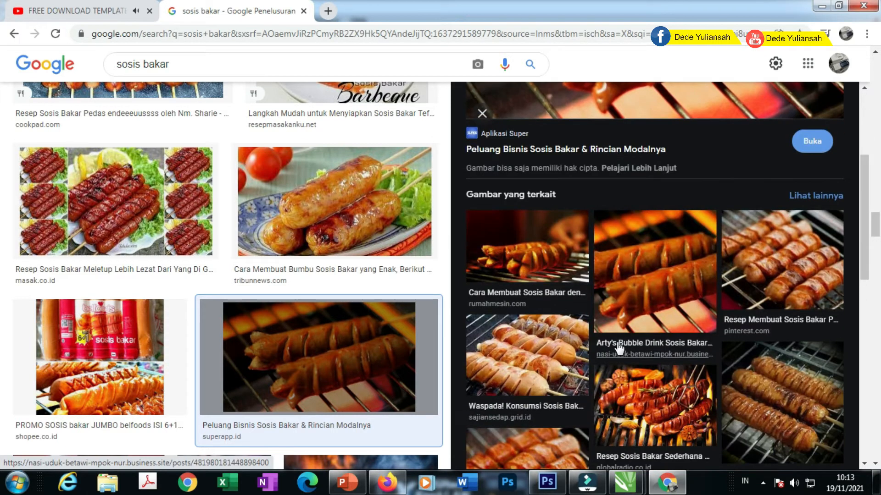
{"action": "left_click", "coordinate": [482, 114]}
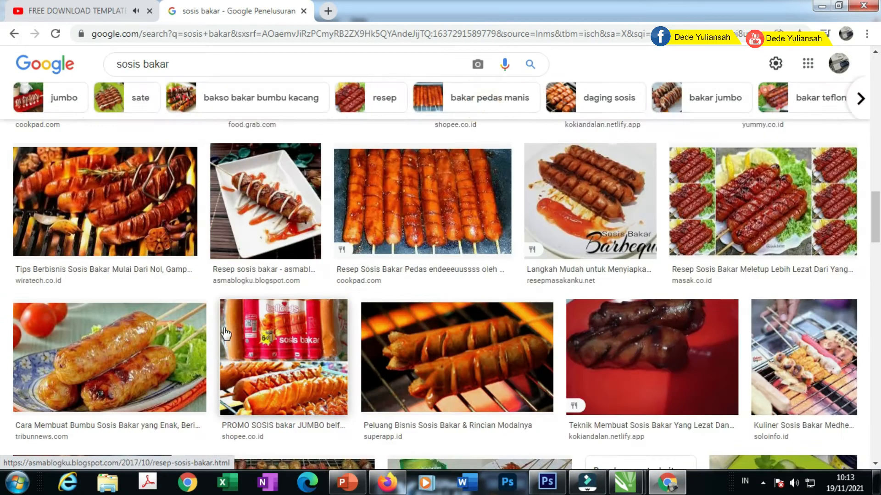
{"action": "scroll", "coordinate": [225, 334], "scroll_direction": "down", "scroll_amount": 4}
{"action": "left_click", "coordinate": [123, 329]}
{"action": "scroll", "coordinate": [534, 324], "scroll_direction": "down", "scroll_amount": 4}
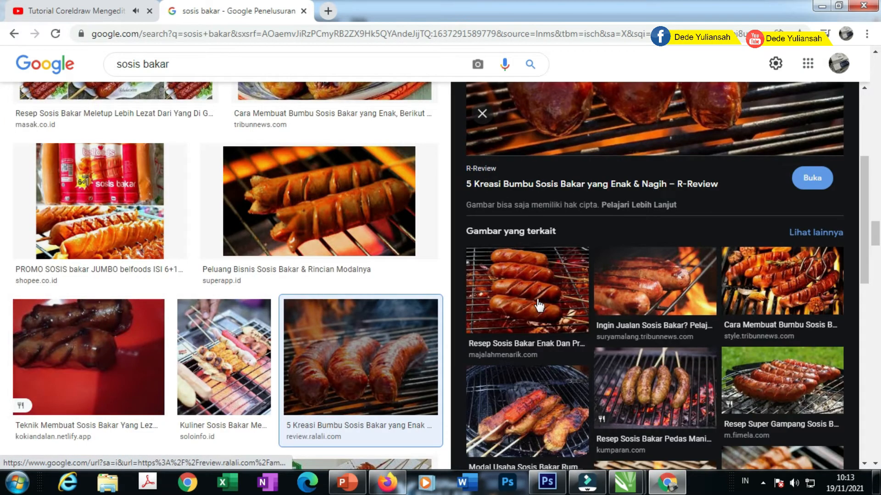
Open the related Majalah Menarik photo of four skewered sausages on a grill and copy the image
{"action": "left_click", "coordinate": [539, 305]}
{"action": "scroll", "coordinate": [566, 285], "scroll_direction": "down", "scroll_amount": 1}
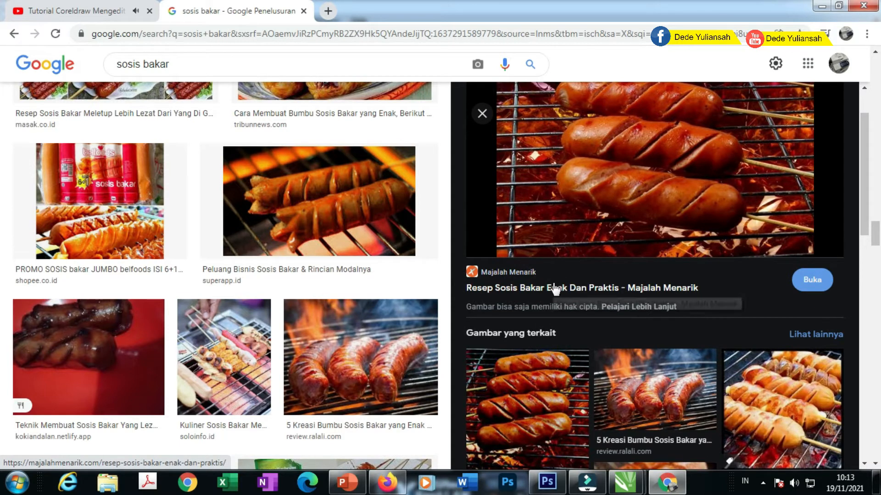
{"action": "scroll", "coordinate": [554, 334], "scroll_direction": "down", "scroll_amount": 1}
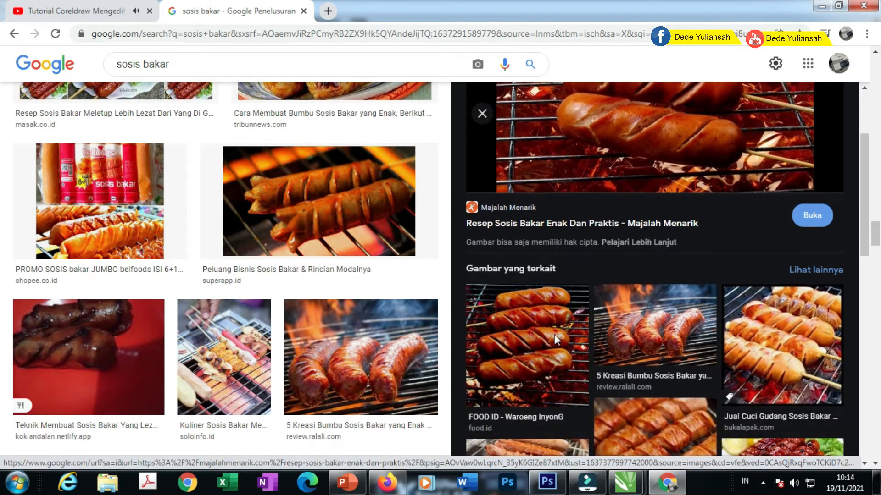
{"action": "scroll", "coordinate": [554, 335], "scroll_direction": "up", "scroll_amount": 2}
{"action": "scroll", "coordinate": [555, 336], "scroll_direction": "down", "scroll_amount": 2}
{"action": "scroll", "coordinate": [555, 343], "scroll_direction": "up", "scroll_amount": 3}
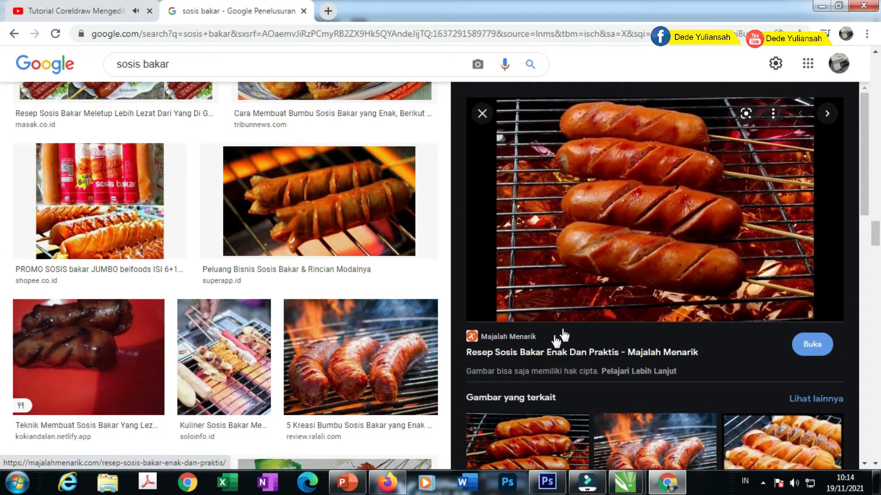
{"action": "right_click", "coordinate": [608, 236]}
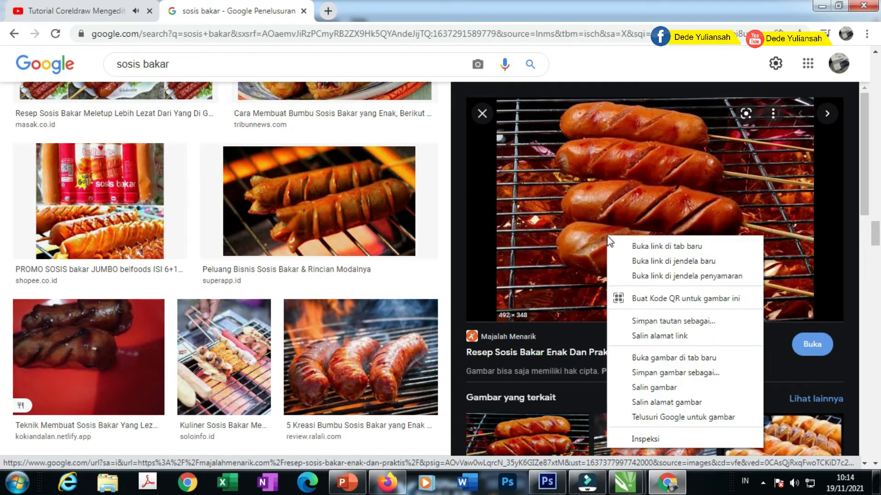
{"action": "left_click", "coordinate": [638, 388]}
Switch to Backup_of_ruli.cdr in CorelDRAW and paste the copied sausage photo over the banner
{"action": "mouse_move", "coordinate": [620, 487]}
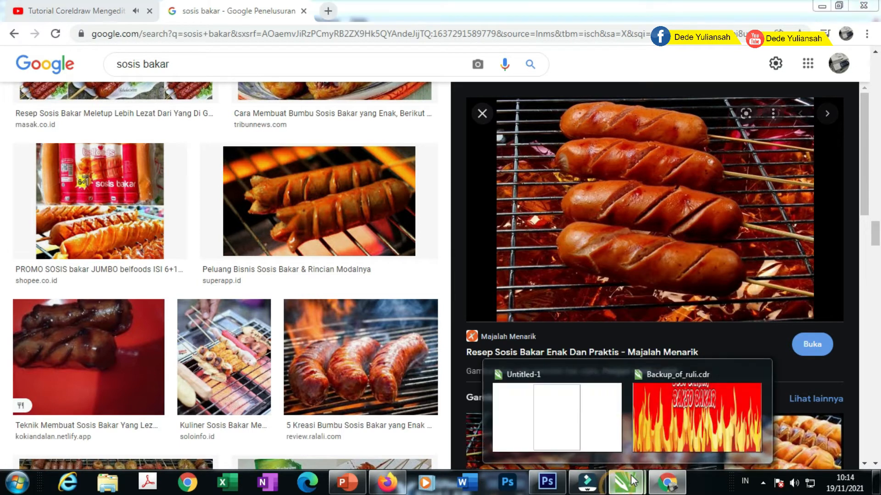
{"action": "left_click", "coordinate": [687, 438]}
{"action": "right_click", "coordinate": [353, 136]}
{"action": "left_click", "coordinate": [390, 217]}
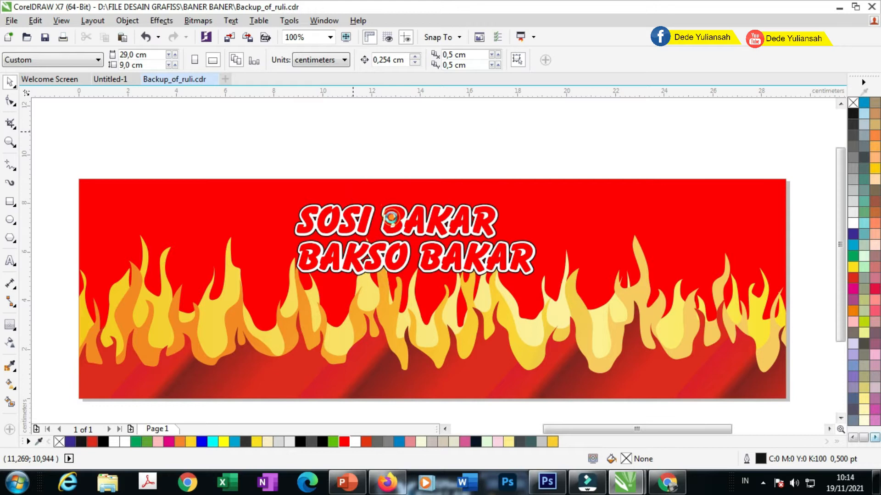
{"action": "scroll", "coordinate": [391, 218], "scroll_direction": "down", "scroll_amount": 1}
{"action": "left_click_drag", "start_coordinate": [390, 224], "coordinate": [357, 235]}
{"action": "scroll", "coordinate": [357, 234], "scroll_direction": "up", "scroll_amount": 1}
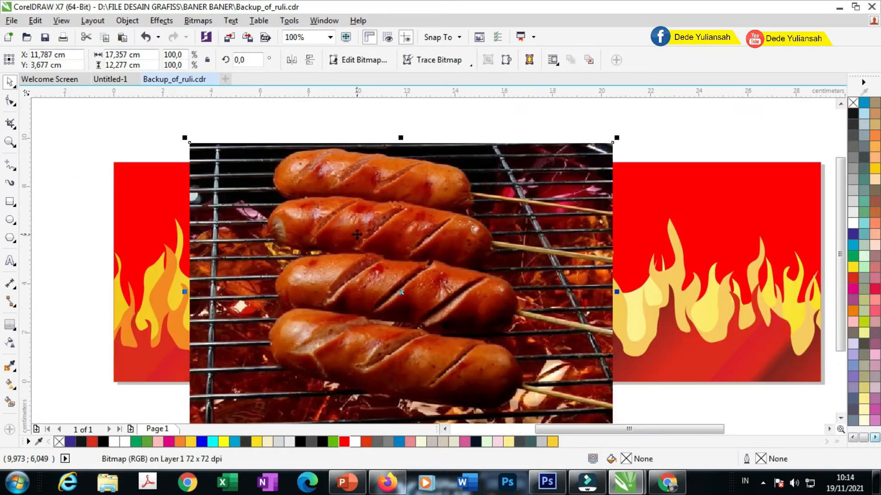
Mirror the sausage photo horizontally, scale it to about 12.8 × 9.1 cm and fit it over the banner's left end
{"action": "left_click", "coordinate": [292, 60]}
{"action": "scroll", "coordinate": [404, 204], "scroll_direction": "down", "scroll_amount": 1}
{"action": "left_click_drag", "start_coordinate": [508, 167], "coordinate": [412, 232]}
{"action": "left_click_drag", "start_coordinate": [396, 306], "coordinate": [442, 325]}
{"action": "scroll", "coordinate": [381, 263], "scroll_direction": "up", "scroll_amount": 1}
{"action": "left_click_drag", "start_coordinate": [281, 272], "coordinate": [276, 272]}
{"action": "scroll", "coordinate": [277, 274], "scroll_direction": "down", "scroll_amount": 1}
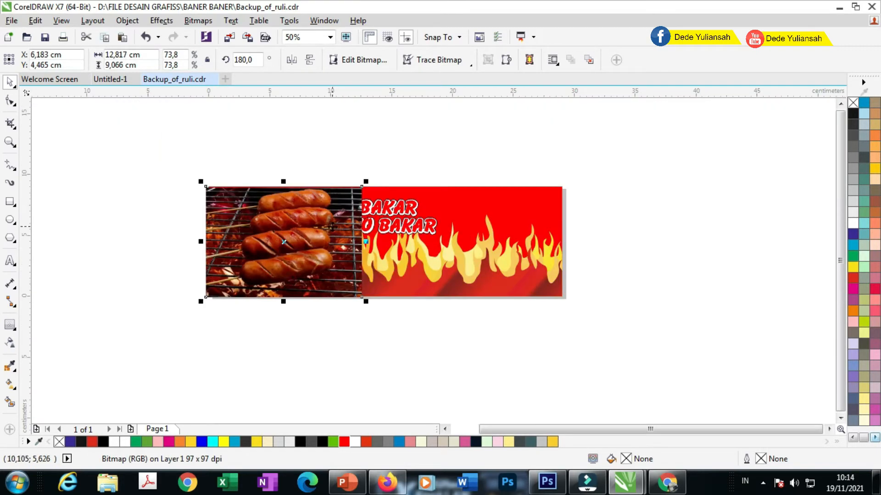
Apply a linear transparency to the sausage photo, fading it out toward its right edge
{"action": "scroll", "coordinate": [332, 227], "scroll_direction": "up", "scroll_amount": 1}
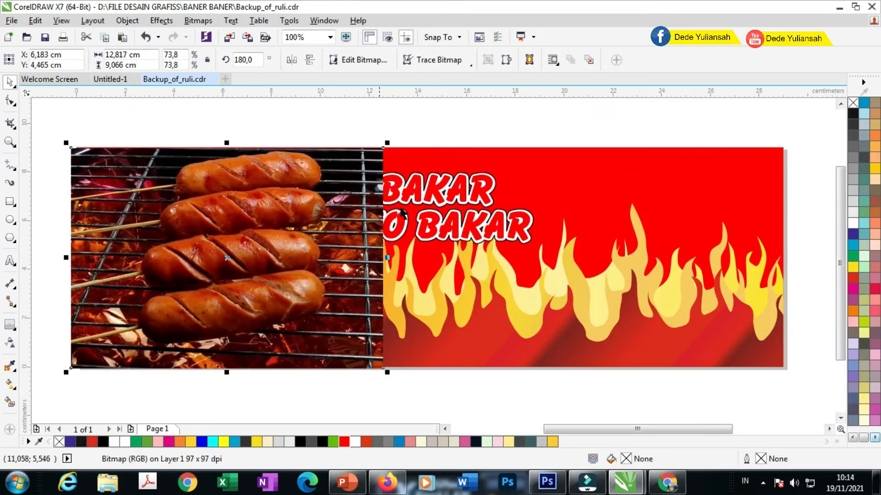
{"action": "left_click", "coordinate": [9, 344]}
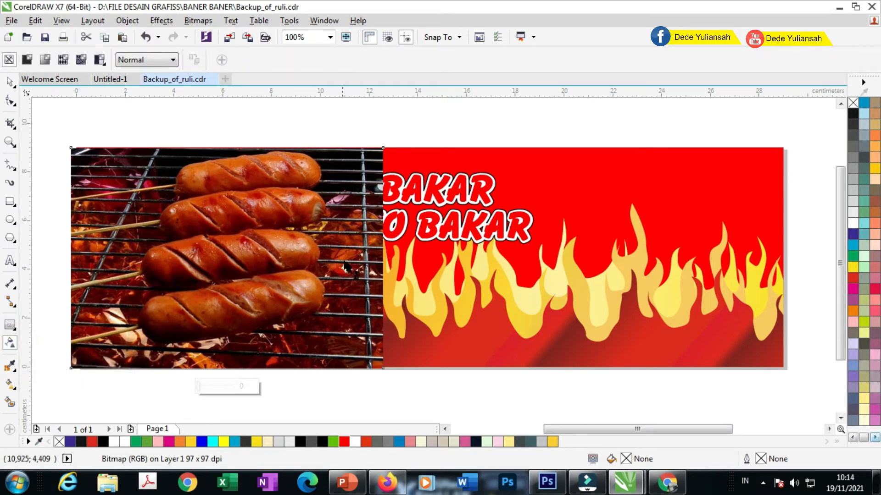
{"action": "left_click_drag", "start_coordinate": [351, 264], "coordinate": [418, 262]}
{"action": "left_click_drag", "start_coordinate": [350, 264], "coordinate": [336, 264]}
{"action": "left_click_drag", "start_coordinate": [285, 270], "coordinate": [279, 263]}
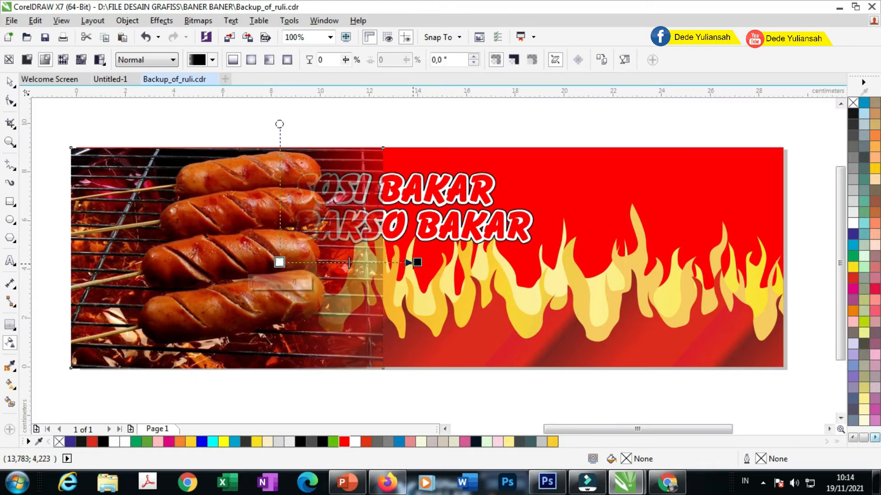
{"action": "left_click_drag", "start_coordinate": [383, 266], "coordinate": [383, 266]}
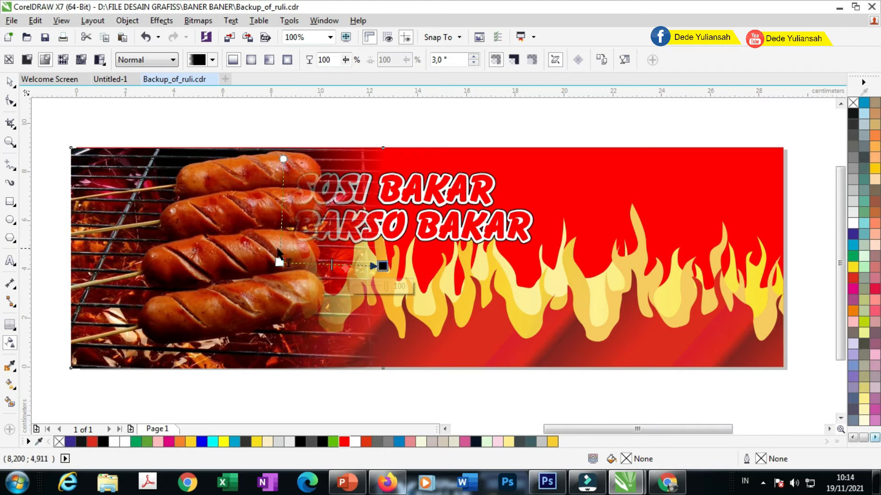
Refine the photo's transparency so the fade starts further left over the sausages and ends just inside the right edge
{"action": "left_click_drag", "start_coordinate": [274, 266], "coordinate": [274, 266]}
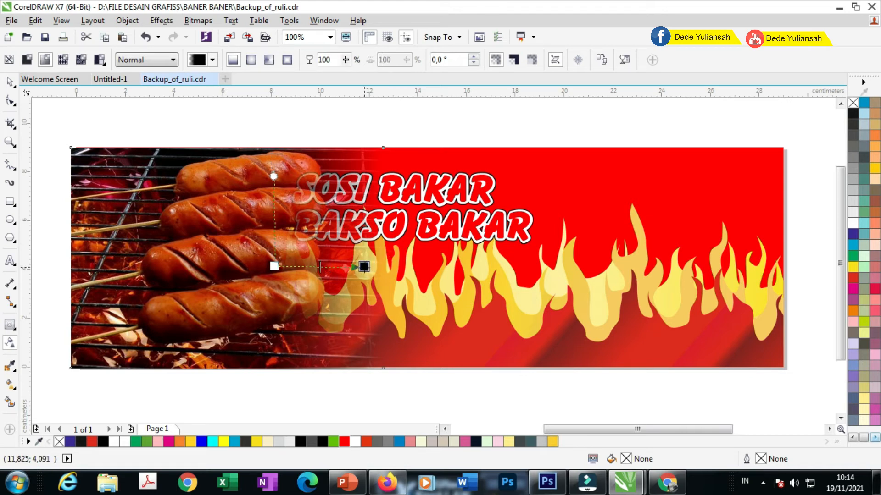
{"action": "left_click_drag", "start_coordinate": [364, 267], "coordinate": [364, 267]}
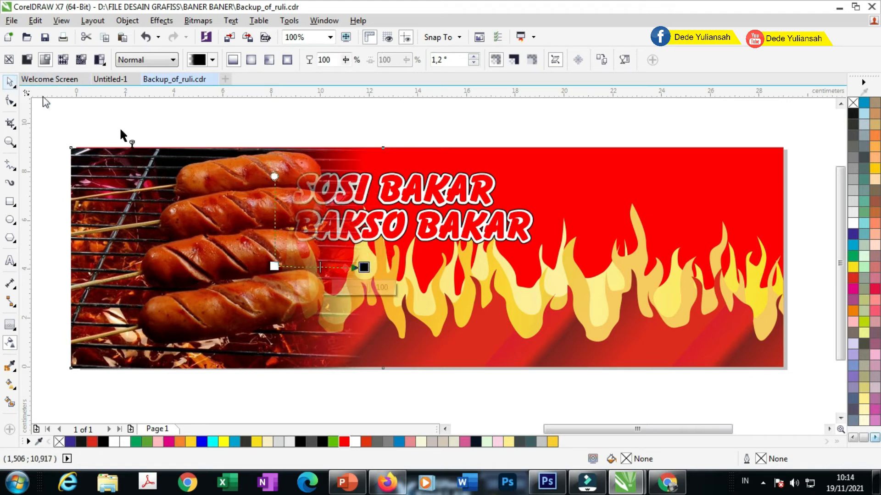
{"action": "left_click_drag", "start_coordinate": [364, 267], "coordinate": [399, 266]}
{"action": "left_click_drag", "start_coordinate": [274, 266], "coordinate": [250, 262]}
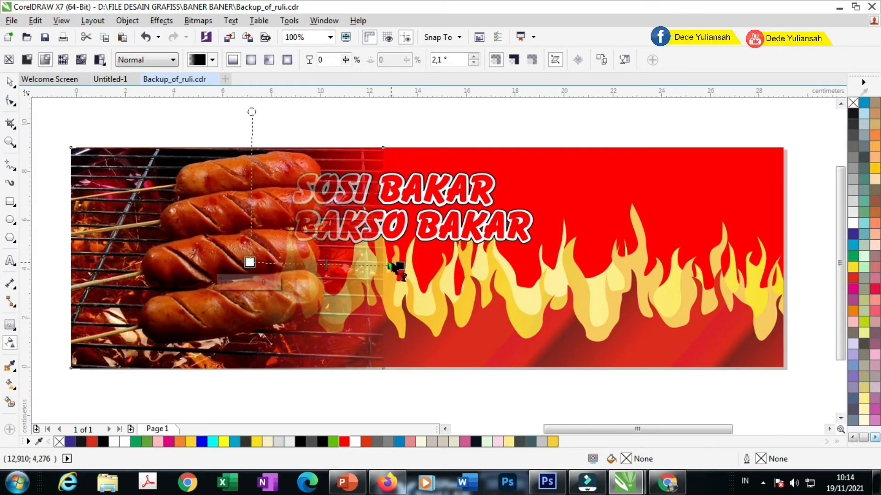
{"action": "left_click_drag", "start_coordinate": [383, 263], "coordinate": [374, 263]}
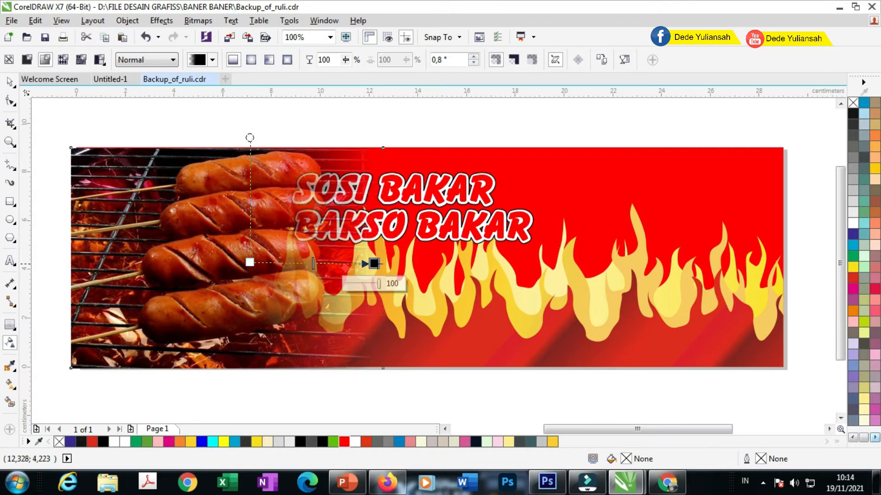
Enlarge the faded sausage photo to about 13.3 × 9.4 cm so it slightly overlaps the banner's top and left edges
{"action": "left_click", "coordinate": [17, 81]}
{"action": "left_click", "coordinate": [173, 133]}
{"action": "left_click", "coordinate": [328, 168]}
{"action": "left_click_drag", "start_coordinate": [387, 143], "coordinate": [398, 136]}
{"action": "left_click_drag", "start_coordinate": [257, 197], "coordinate": [249, 196]}
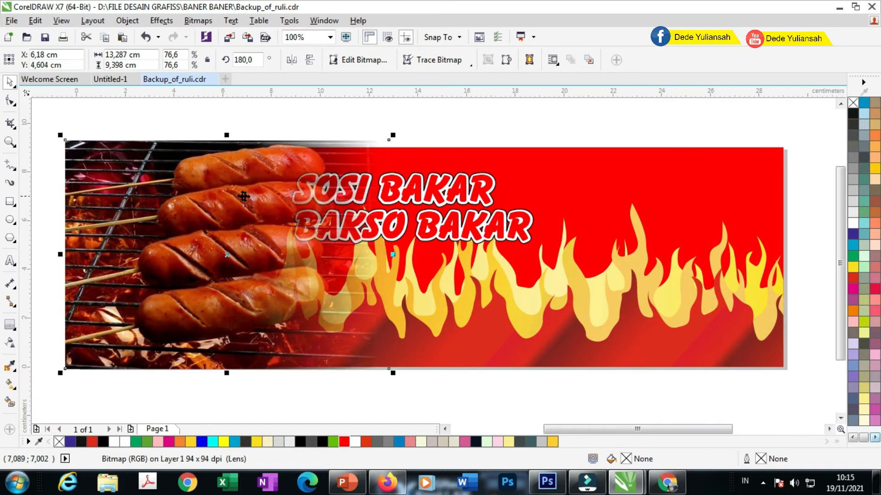
PowerClip the faded sausage photo inside the red banner rectangle
{"action": "right_click", "coordinate": [238, 196]}
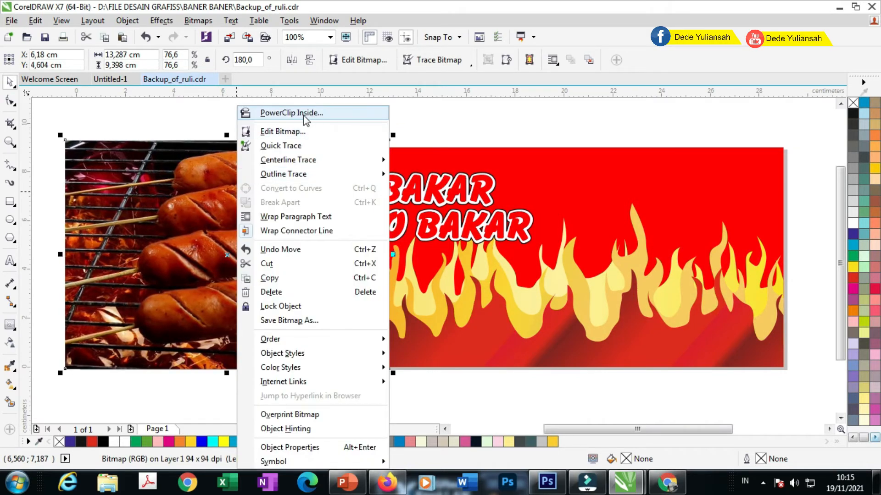
{"action": "left_click", "coordinate": [303, 115]}
{"action": "left_click", "coordinate": [532, 173]}
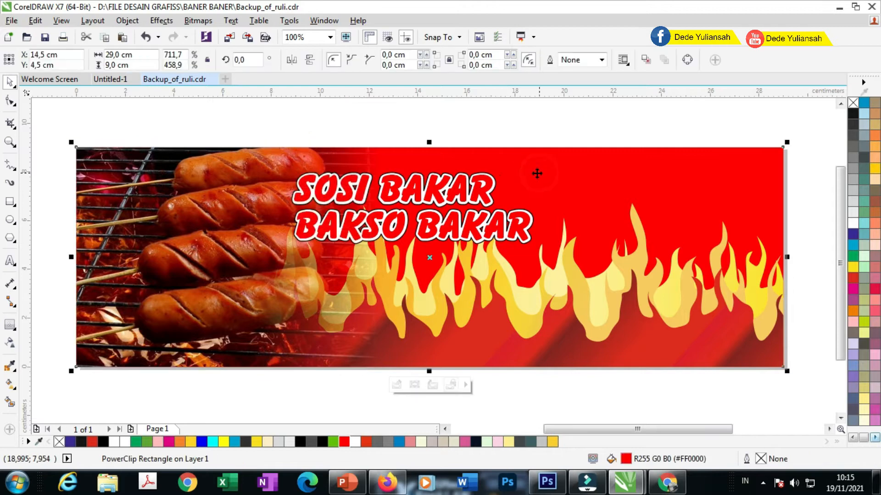
{"action": "scroll", "coordinate": [258, 197], "scroll_direction": "down", "scroll_amount": 1}
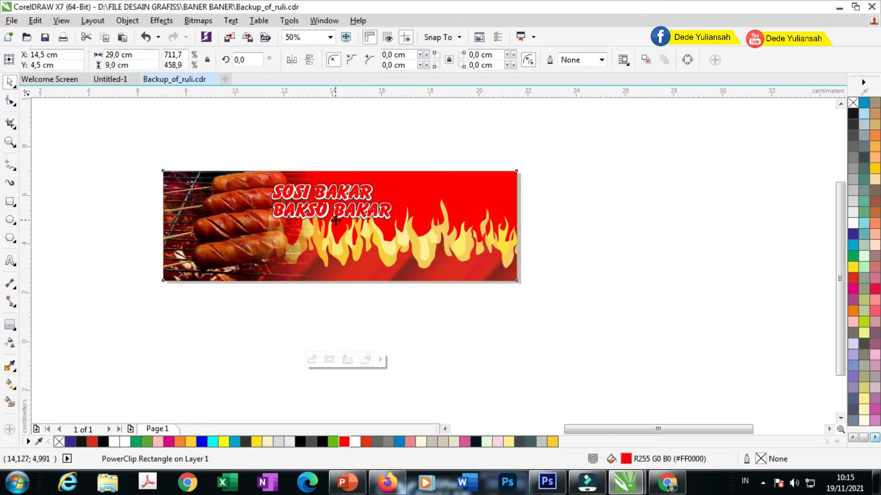
Switch to the Google Images page in Chrome, close the open sausage preview and search for "bakso bakar"
{"action": "scroll", "coordinate": [334, 219], "scroll_direction": "up", "scroll_amount": 1}
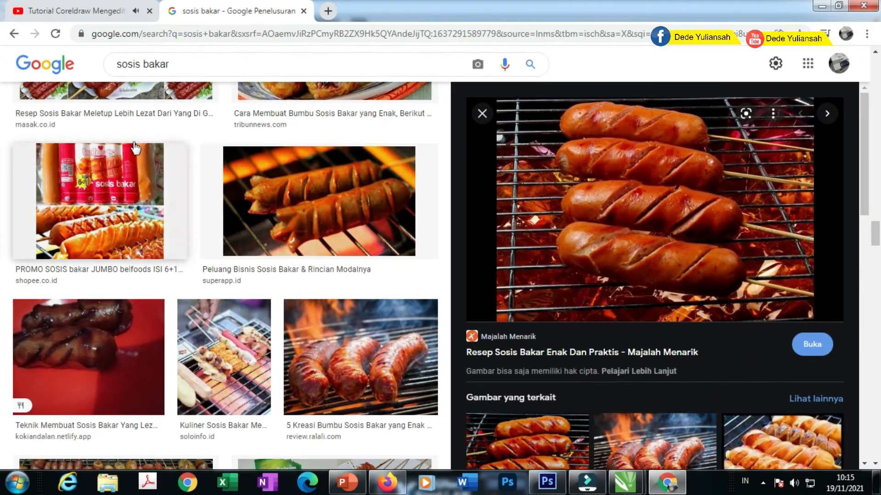
{"action": "left_click", "coordinate": [179, 64]}
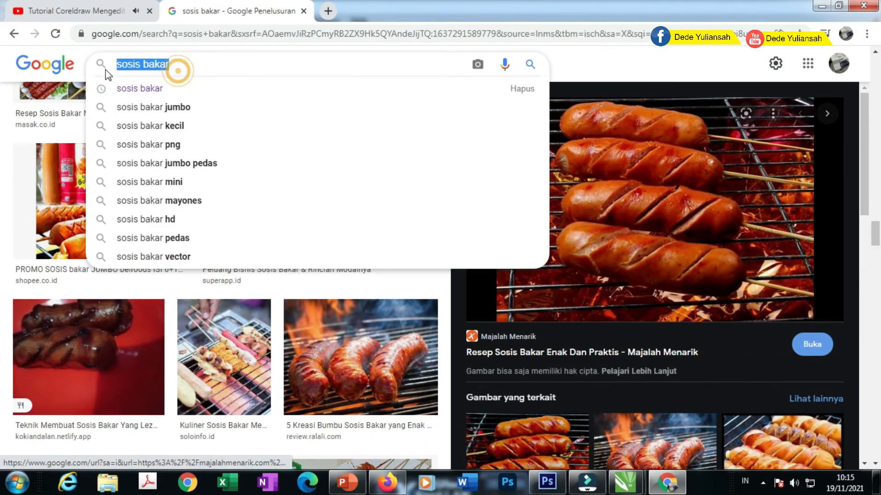
{"action": "left_click", "coordinate": [687, 90]}
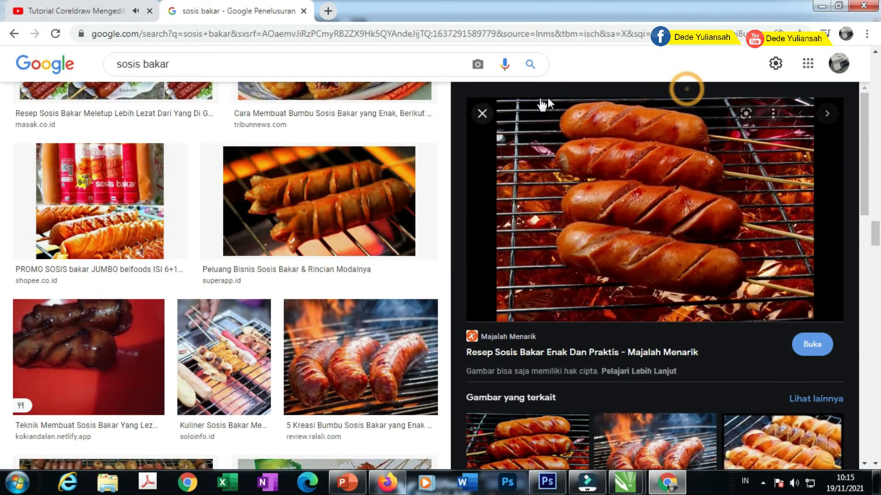
{"action": "left_click", "coordinate": [486, 115]}
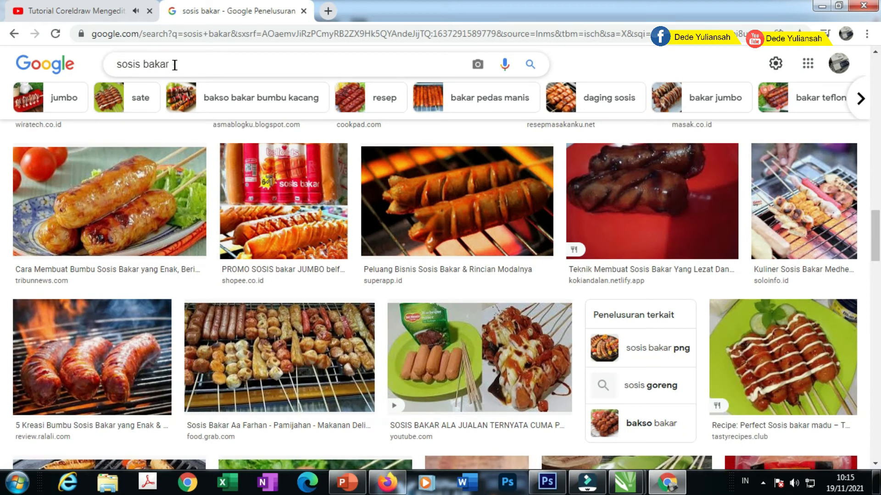
{"action": "left_click", "coordinate": [174, 65]}
{"action": "type", "text": "bakso bakar"}
{"action": "key", "text": "Return"}
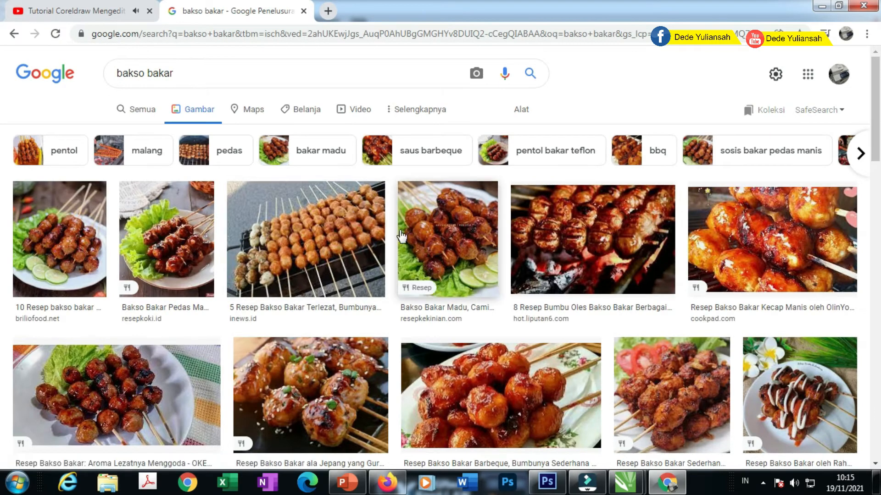
Browse the bakso bakar image results and preview the Bukalapak charcoal-grill photo together with its related images
{"action": "scroll", "coordinate": [402, 236], "scroll_direction": "down", "scroll_amount": 1}
{"action": "scroll", "coordinate": [399, 233], "scroll_direction": "down", "scroll_amount": 1}
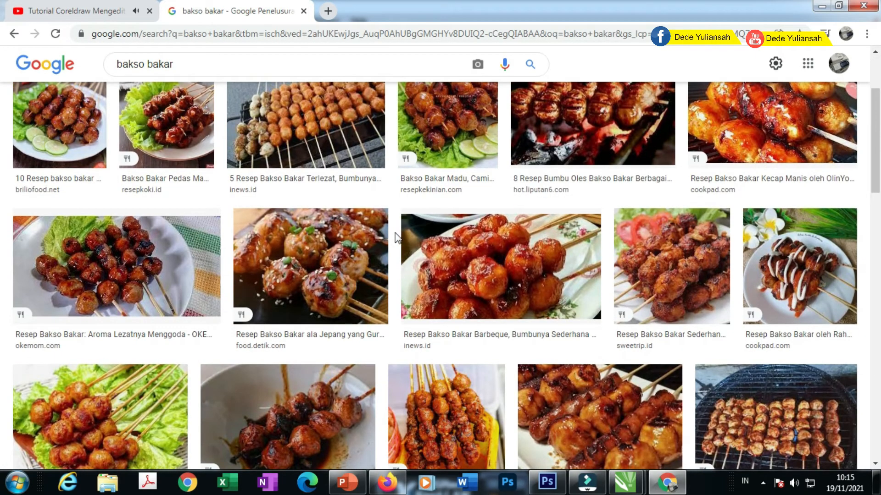
{"action": "scroll", "coordinate": [397, 234], "scroll_direction": "down", "scroll_amount": 3}
{"action": "scroll", "coordinate": [399, 241], "scroll_direction": "down", "scroll_amount": 4}
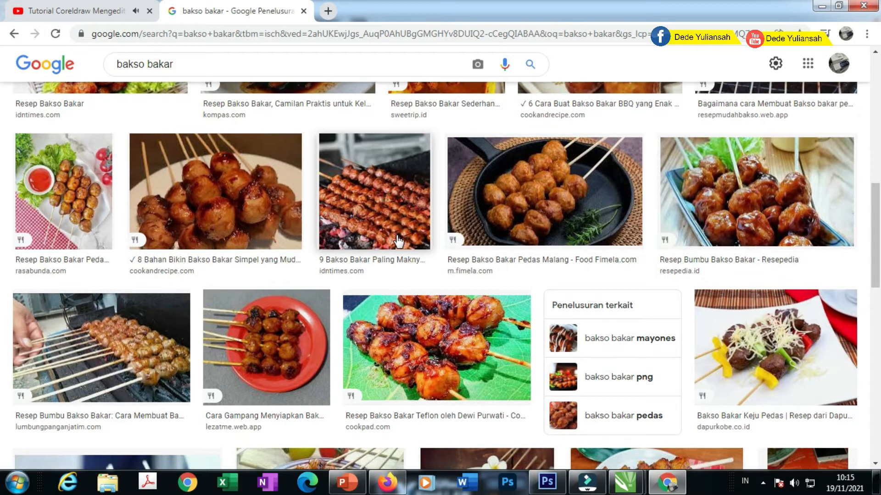
{"action": "scroll", "coordinate": [398, 241], "scroll_direction": "down", "scroll_amount": 2}
{"action": "scroll", "coordinate": [398, 240], "scroll_direction": "down", "scroll_amount": 4}
{"action": "scroll", "coordinate": [398, 240], "scroll_direction": "down", "scroll_amount": 3}
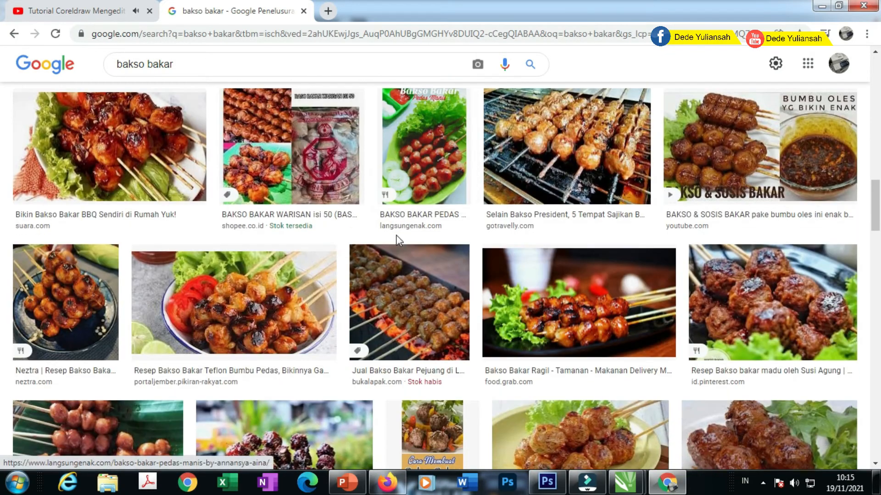
{"action": "left_click", "coordinate": [418, 295]}
{"action": "scroll", "coordinate": [580, 284], "scroll_direction": "down", "scroll_amount": 7}
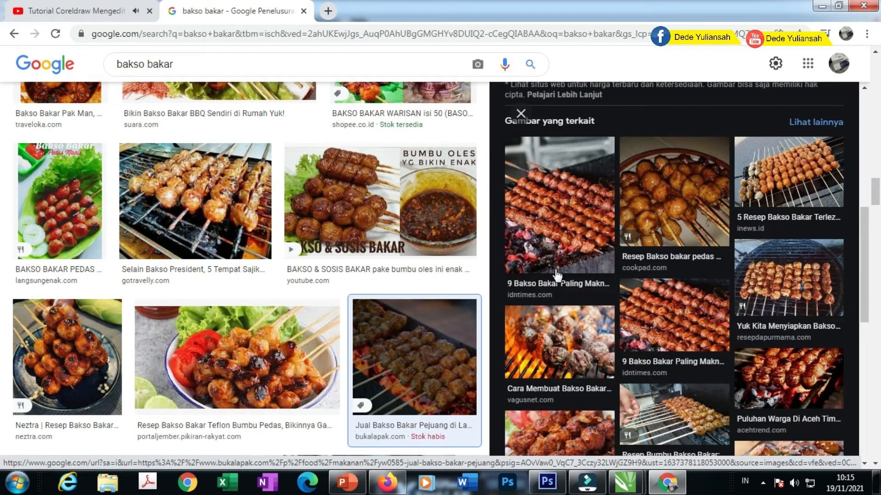
{"action": "scroll", "coordinate": [557, 276], "scroll_direction": "down", "scroll_amount": 4}
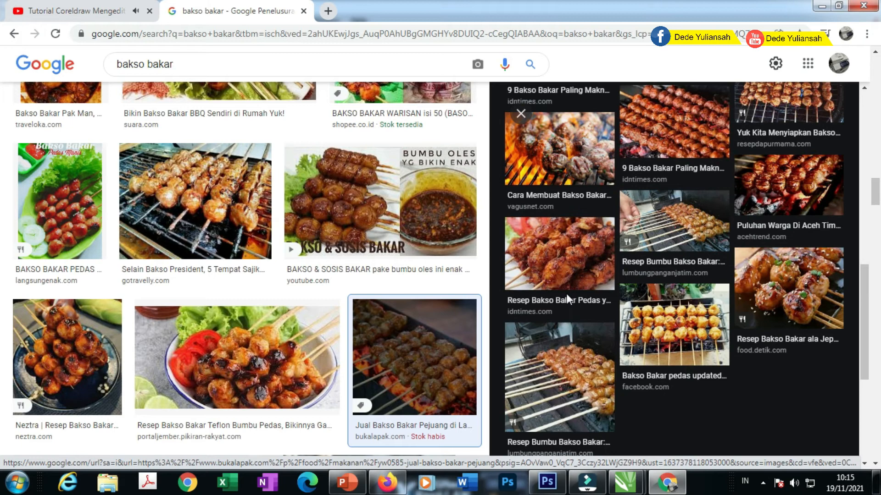
{"action": "scroll", "coordinate": [568, 295], "scroll_direction": "up", "scroll_amount": 8}
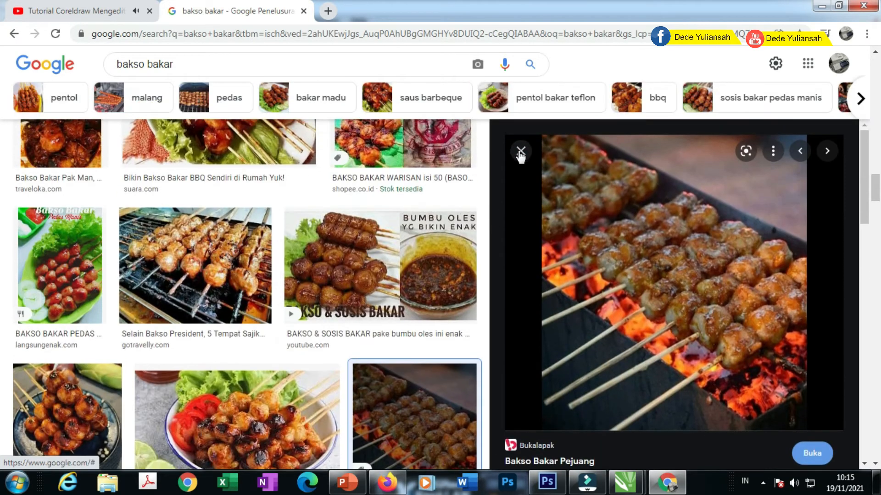
{"action": "left_click", "coordinate": [521, 154]}
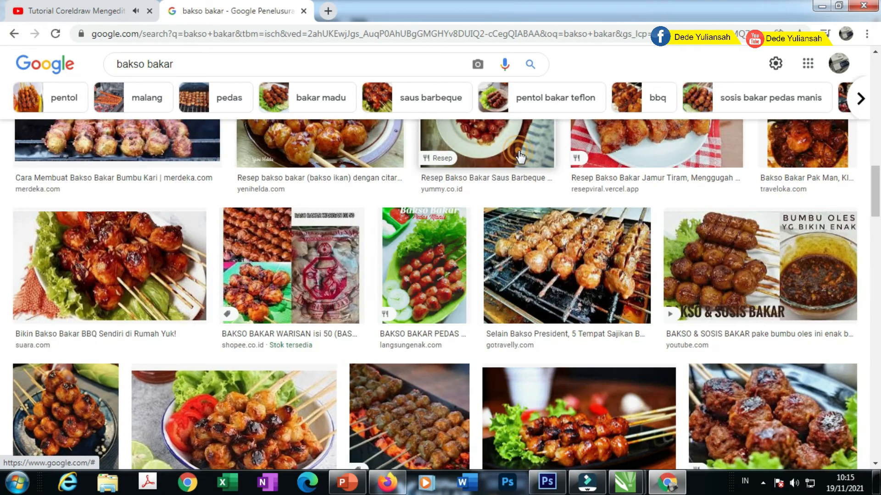
Return to the first results and examine the Liputan6 grilled meatball photo and its related images and searches
{"action": "scroll", "coordinate": [459, 275], "scroll_direction": "up", "scroll_amount": 10}
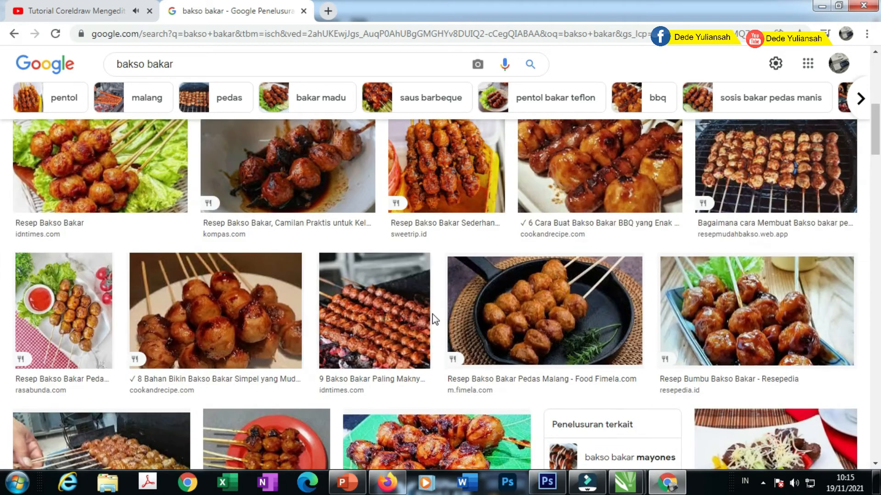
{"action": "scroll", "coordinate": [434, 316], "scroll_direction": "up", "scroll_amount": 8}
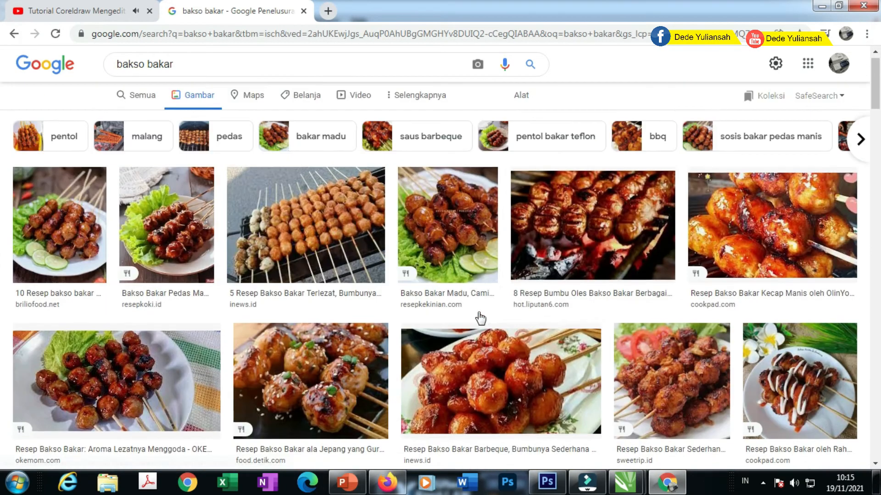
{"action": "scroll", "coordinate": [480, 318], "scroll_direction": "up", "scroll_amount": 1}
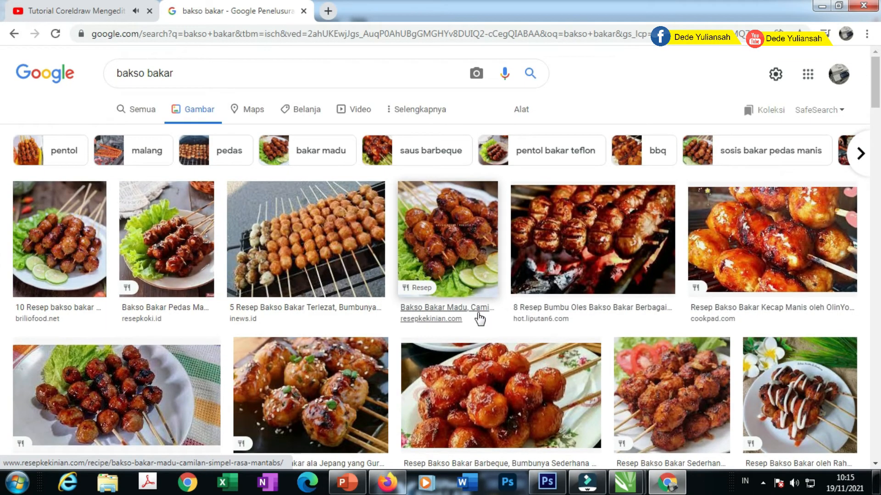
{"action": "left_click", "coordinate": [615, 247]}
{"action": "scroll", "coordinate": [637, 299], "scroll_direction": "down", "scroll_amount": 3}
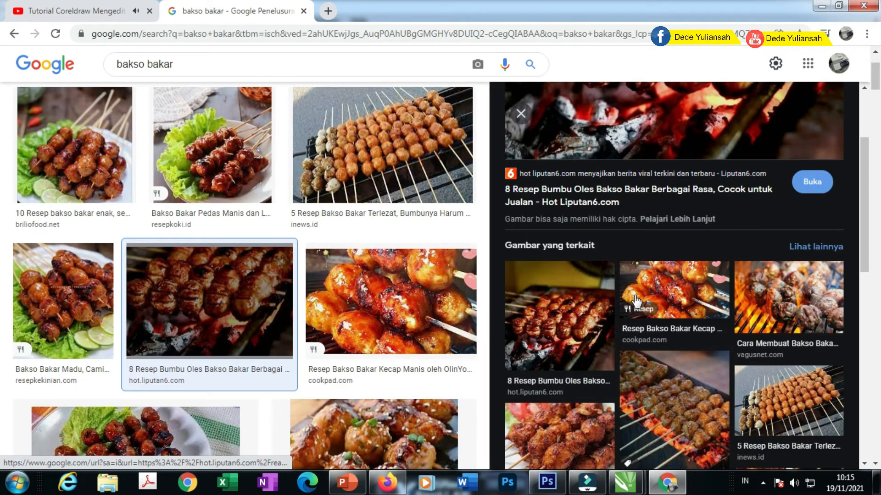
{"action": "scroll", "coordinate": [636, 300], "scroll_direction": "down", "scroll_amount": 7}
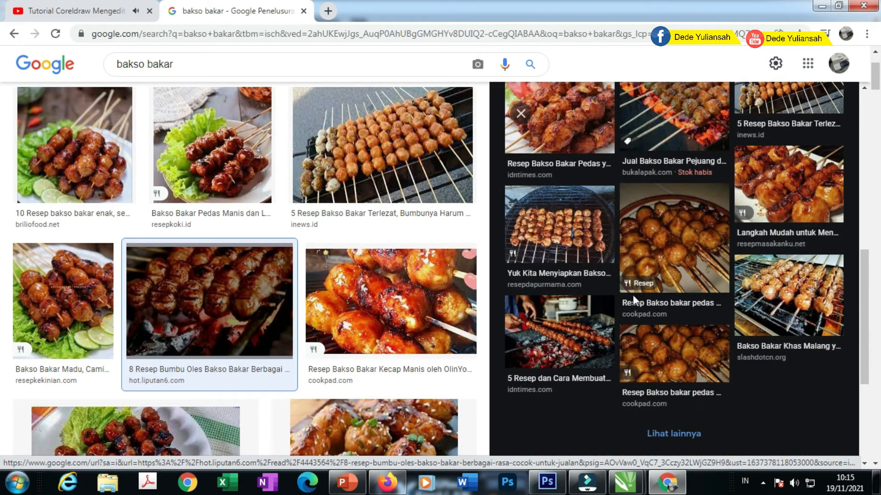
{"action": "scroll", "coordinate": [615, 321], "scroll_direction": "down", "scroll_amount": 4}
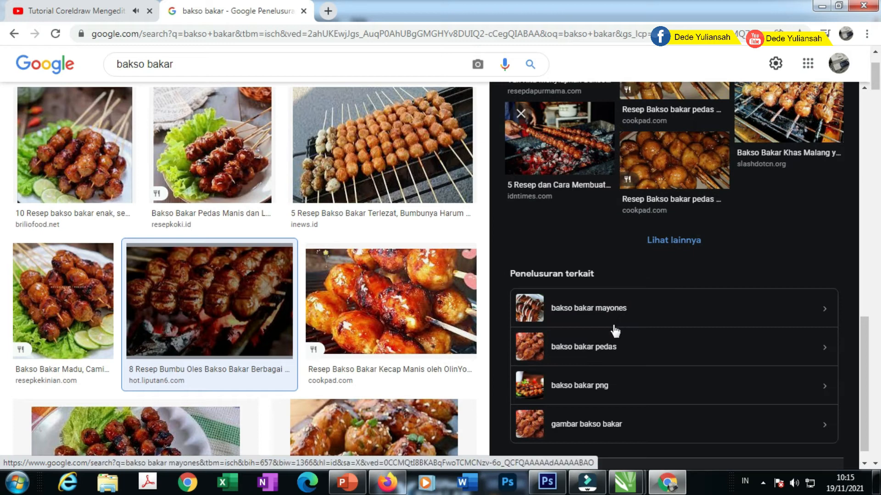
{"action": "scroll", "coordinate": [413, 349], "scroll_direction": "down", "scroll_amount": 4}
{"action": "left_click", "coordinate": [521, 115]}
Preview the IDN Times photo of meatball skewers over charcoal and look through its related images
{"action": "scroll", "coordinate": [493, 305], "scroll_direction": "down", "scroll_amount": 10}
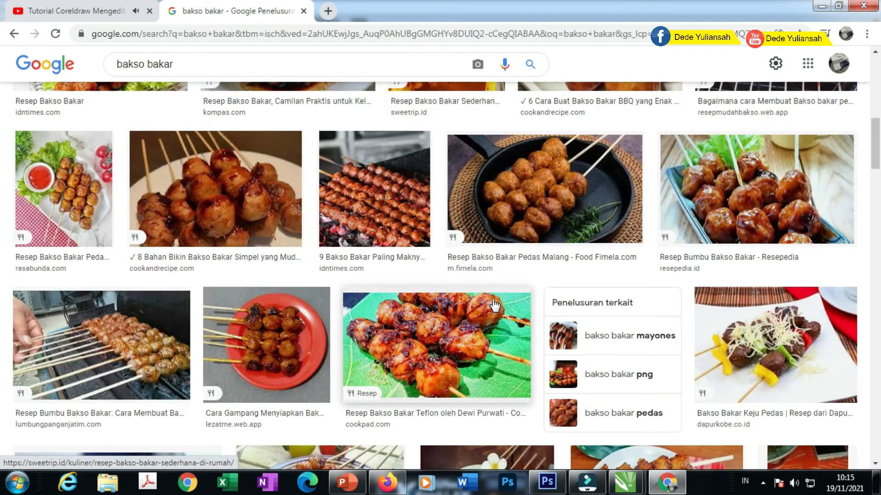
{"action": "left_click", "coordinate": [390, 224]}
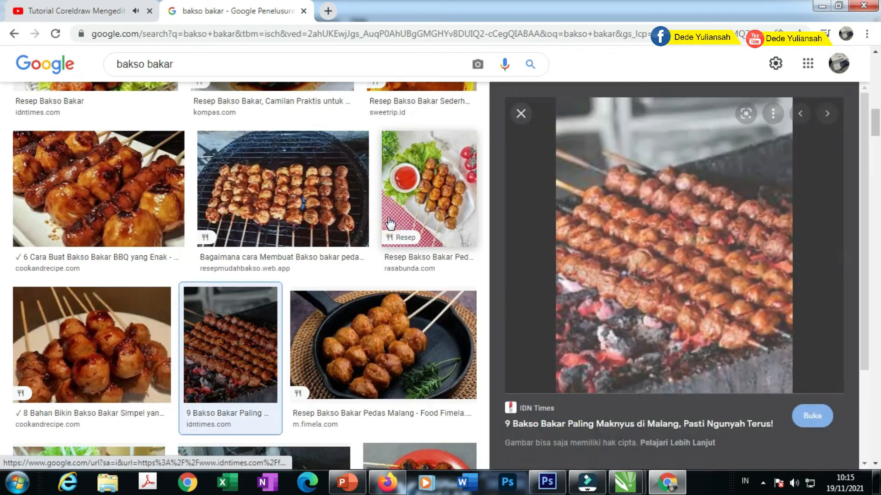
{"action": "scroll", "coordinate": [655, 323], "scroll_direction": "down", "scroll_amount": 4}
{"action": "scroll", "coordinate": [655, 324], "scroll_direction": "down", "scroll_amount": 8}
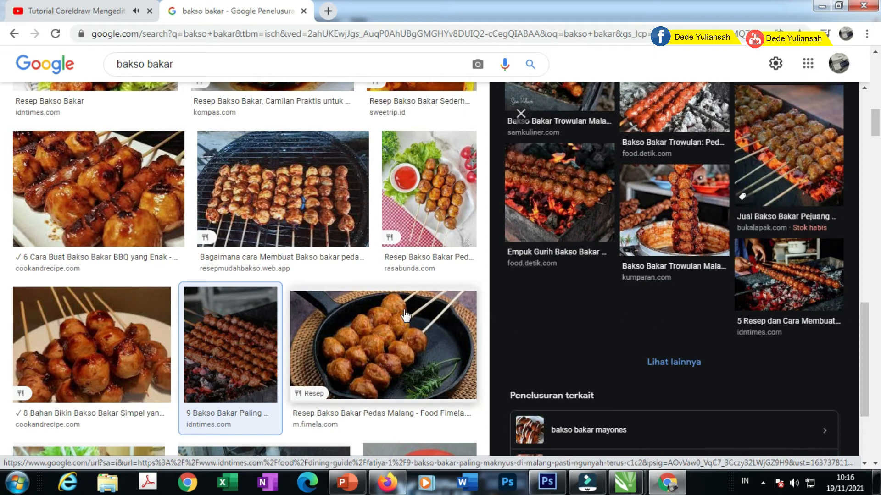
{"action": "scroll", "coordinate": [381, 344], "scroll_direction": "down", "scroll_amount": 4}
{"action": "left_click", "coordinate": [521, 113]}
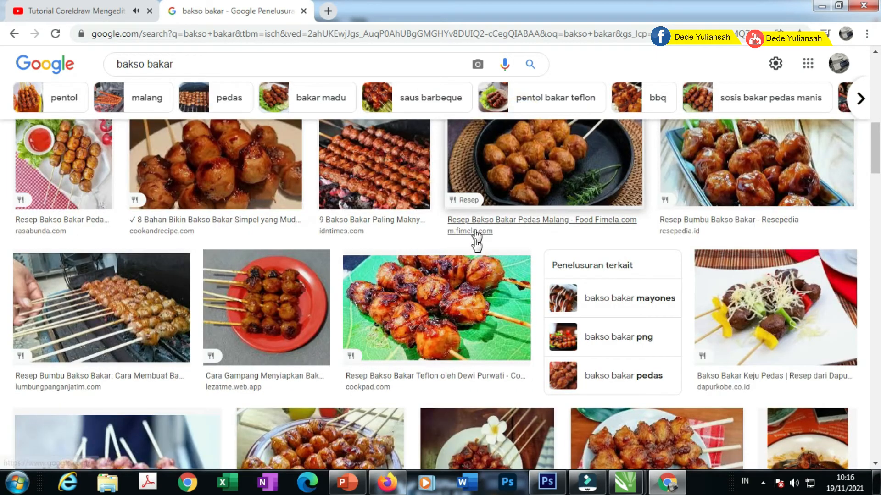
Reopen the Bukalapak meatball photo and compare its related images with further search results
{"action": "scroll", "coordinate": [538, 318], "scroll_direction": "down", "scroll_amount": 5}
{"action": "scroll", "coordinate": [546, 321], "scroll_direction": "down", "scroll_amount": 1}
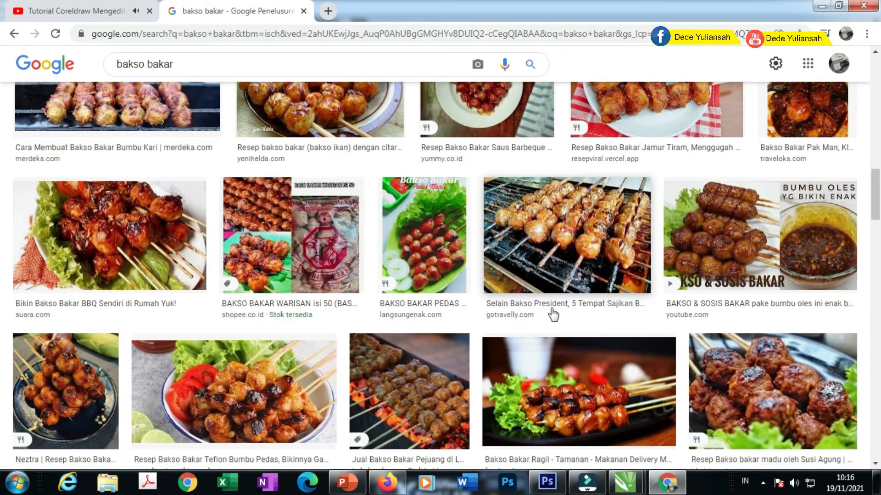
{"action": "left_click", "coordinate": [426, 388]}
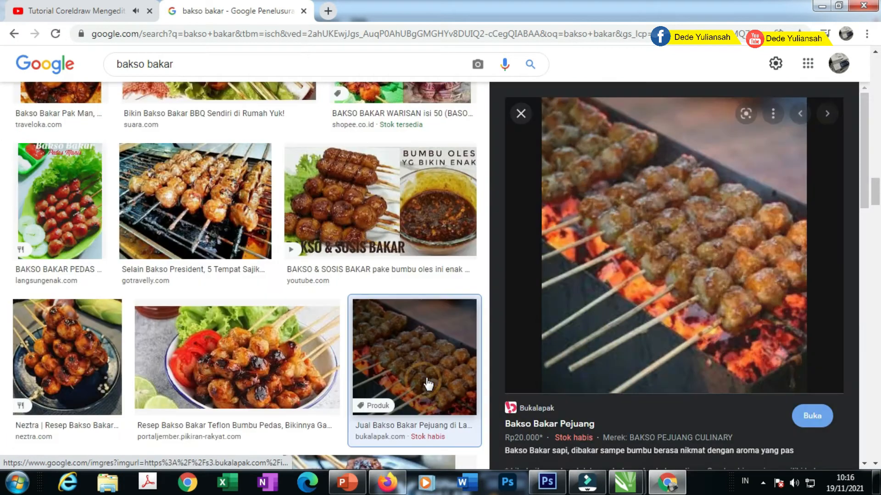
{"action": "scroll", "coordinate": [640, 328], "scroll_direction": "down", "scroll_amount": 4}
{"action": "scroll", "coordinate": [641, 327], "scroll_direction": "down", "scroll_amount": 4}
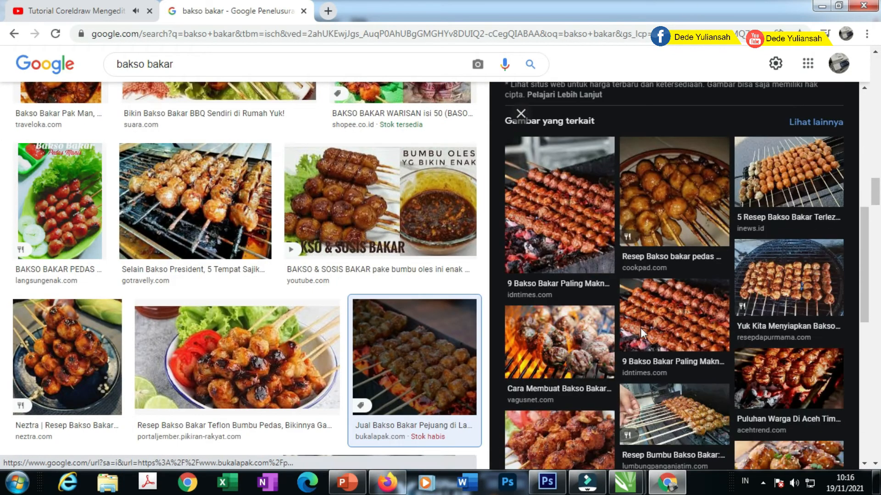
{"action": "scroll", "coordinate": [642, 335], "scroll_direction": "down", "scroll_amount": 4}
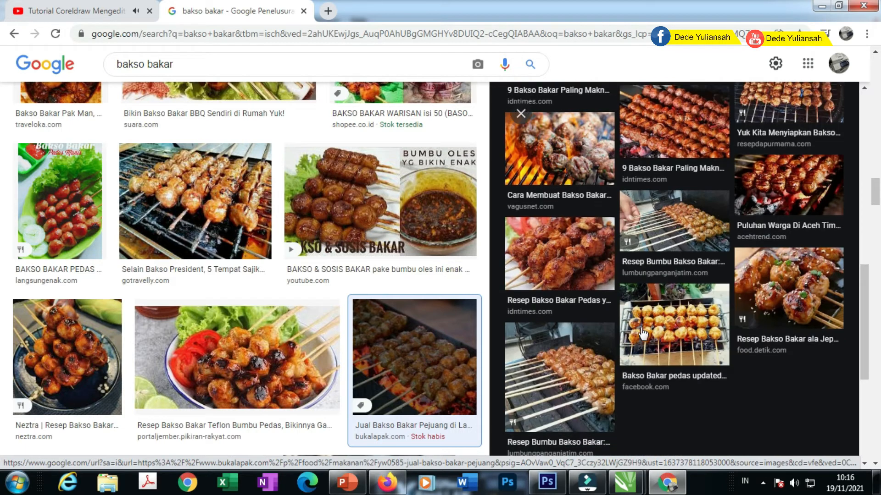
{"action": "scroll", "coordinate": [642, 329], "scroll_direction": "down", "scroll_amount": 3}
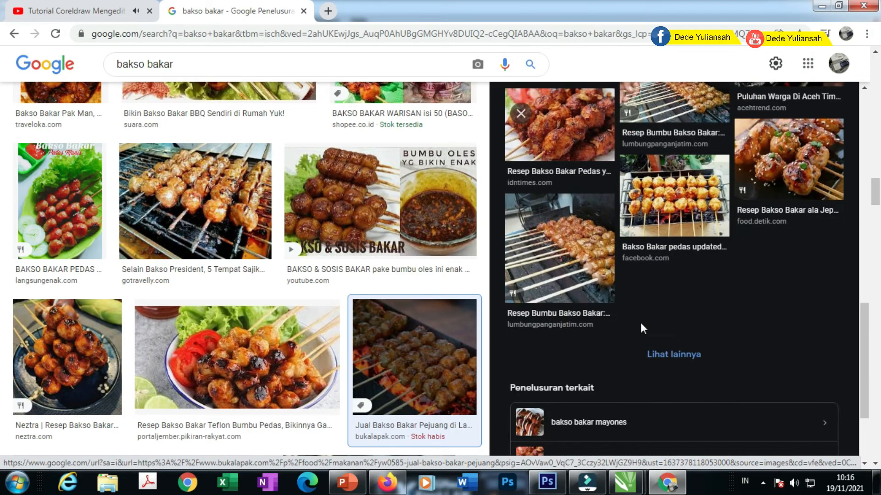
{"action": "scroll", "coordinate": [569, 338], "scroll_direction": "down", "scroll_amount": 3}
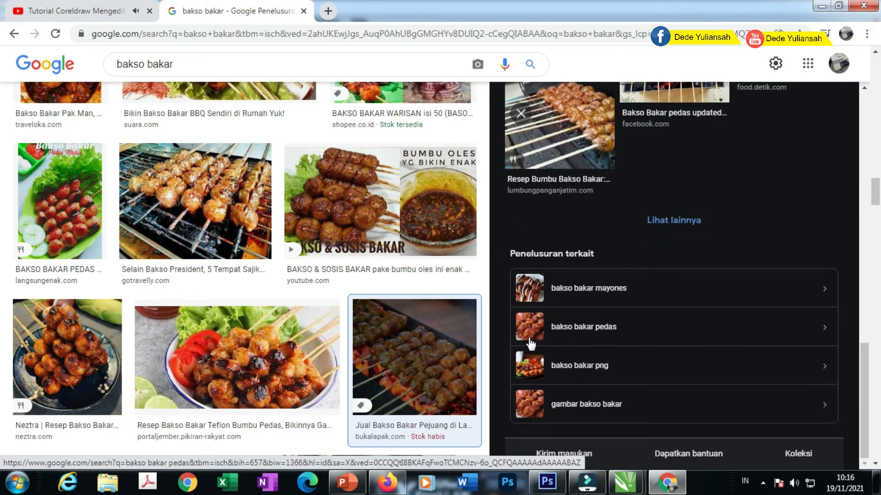
{"action": "scroll", "coordinate": [530, 353], "scroll_direction": "down", "scroll_amount": 8}
{"action": "scroll", "coordinate": [548, 170], "scroll_direction": "up", "scroll_amount": 10}
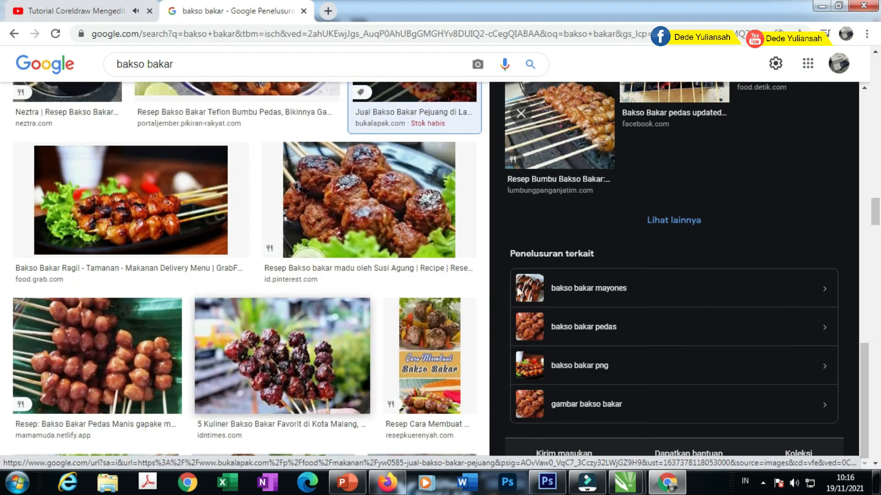
{"action": "left_click", "coordinate": [520, 151]}
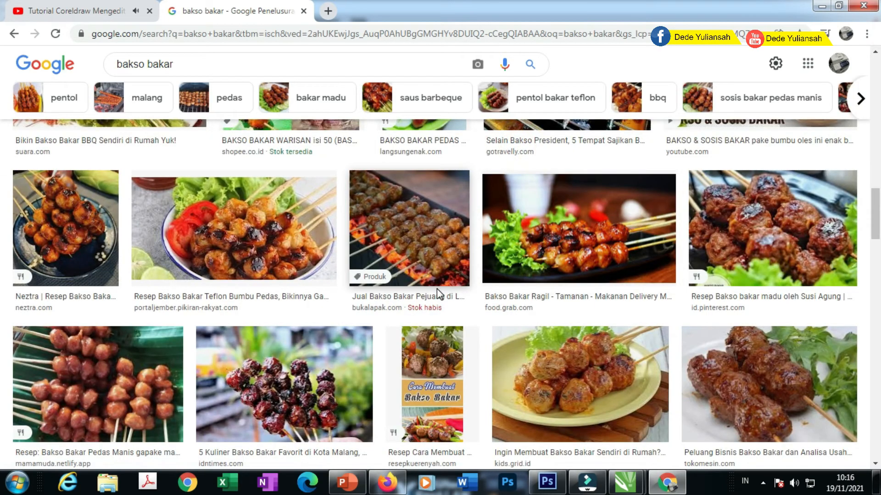
Open the lumbungpanganjatim.com result and choose its related photo of two rows of meatball skewers on a charcoal grill
{"action": "scroll", "coordinate": [438, 289], "scroll_direction": "up", "scroll_amount": 4}
{"action": "scroll", "coordinate": [452, 300], "scroll_direction": "up", "scroll_amount": 4}
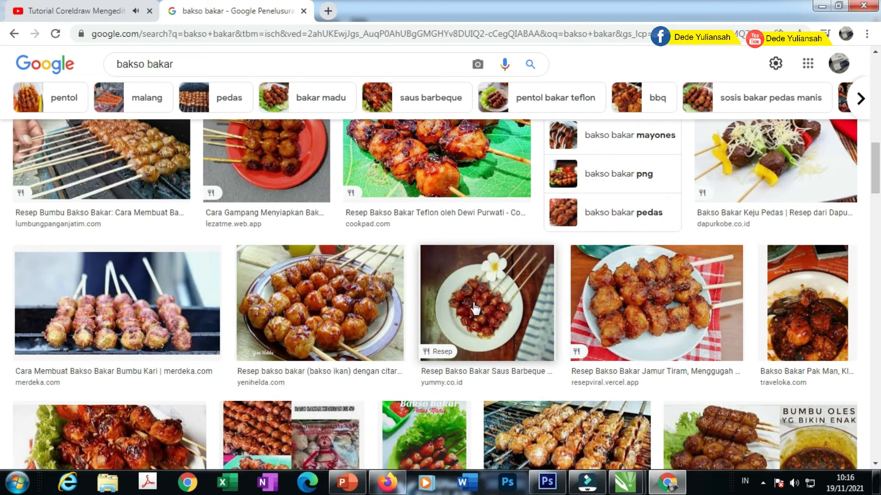
{"action": "scroll", "coordinate": [475, 310], "scroll_direction": "up", "scroll_amount": 4}
{"action": "left_click", "coordinate": [156, 344]}
{"action": "scroll", "coordinate": [741, 332], "scroll_direction": "down", "scroll_amount": 7}
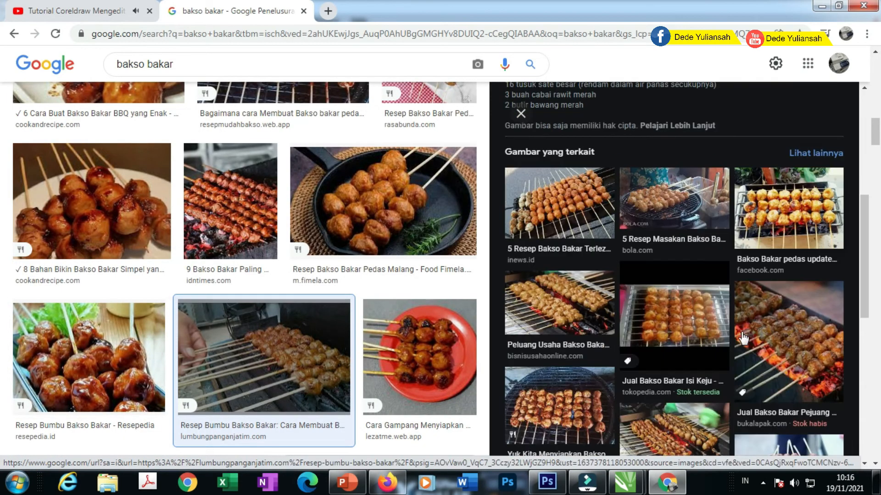
{"action": "scroll", "coordinate": [742, 338], "scroll_direction": "down", "scroll_amount": 1}
{"action": "left_click", "coordinate": [679, 388]}
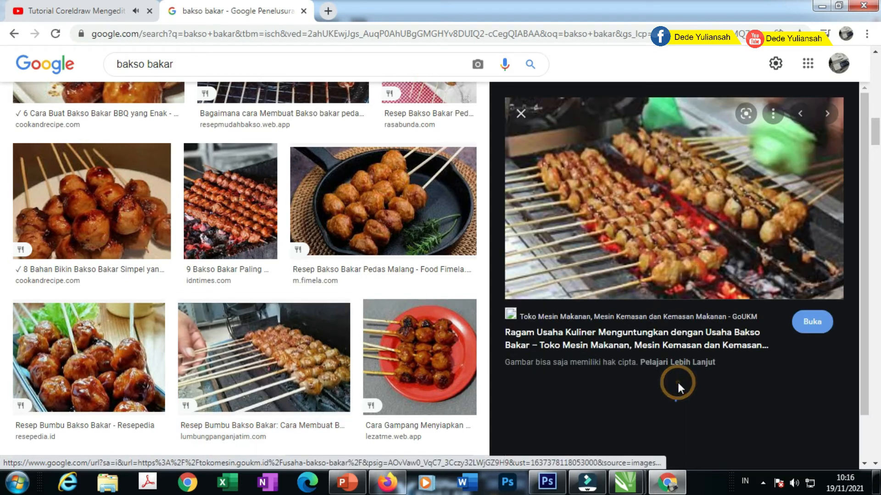
Copy the previewed grilled meatball skewer image and switch back to the banner in CorelDRAW
{"action": "right_click", "coordinate": [652, 218]}
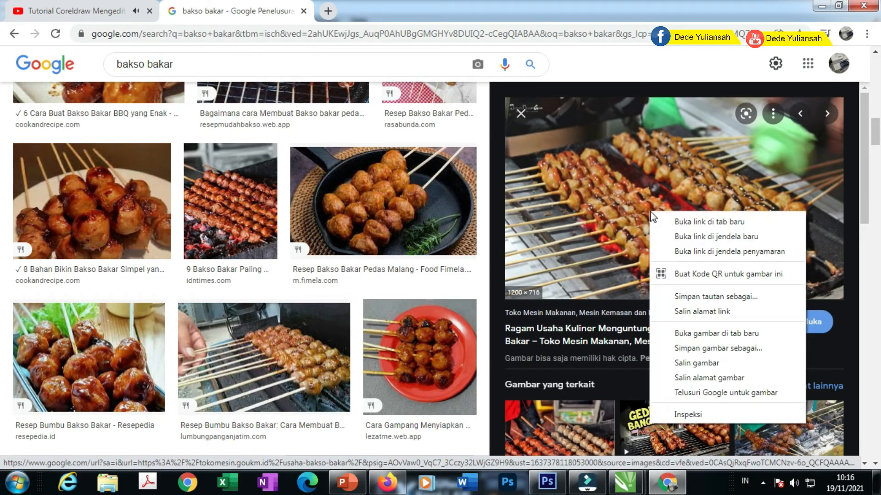
{"action": "left_click", "coordinate": [695, 362]}
{"action": "mouse_move", "coordinate": [623, 490]}
{"action": "left_click", "coordinate": [680, 439]}
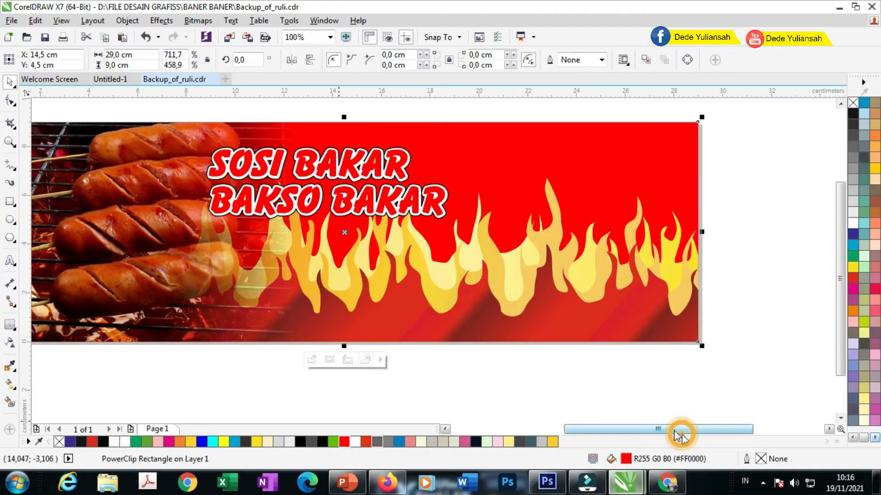
Paste the grilled meatball photo into the banner and scale it proportionally to about 16.2 × 9.7 cm
{"action": "left_click", "coordinate": [516, 388]}
{"action": "right_click", "coordinate": [515, 388]}
{"action": "left_click", "coordinate": [553, 321]}
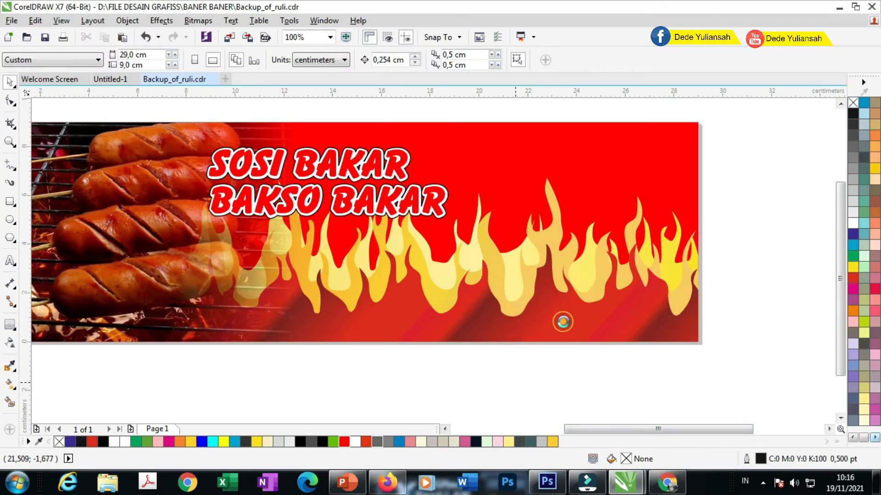
{"action": "scroll", "coordinate": [452, 295], "scroll_direction": "down", "scroll_amount": 3}
{"action": "scroll", "coordinate": [497, 255], "scroll_direction": "up", "scroll_amount": 2}
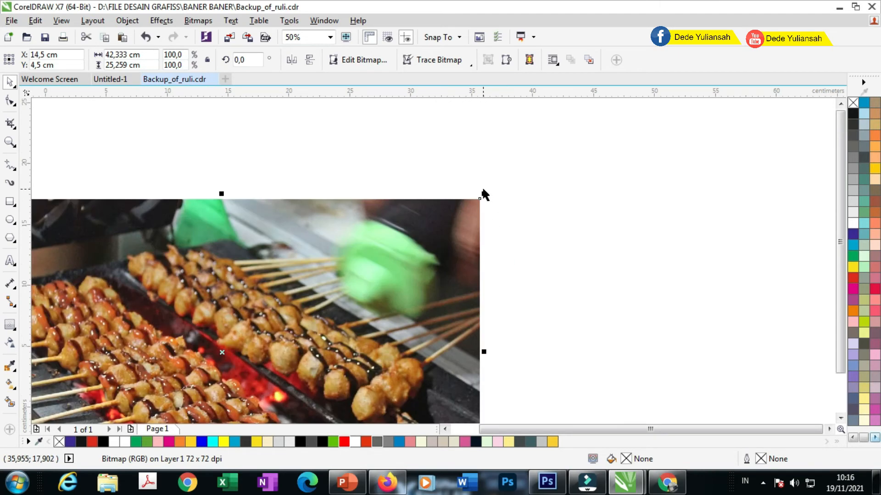
{"action": "left_click_drag", "start_coordinate": [482, 197], "coordinate": [356, 289]}
{"action": "scroll", "coordinate": [486, 260], "scroll_direction": "down", "scroll_amount": 2}
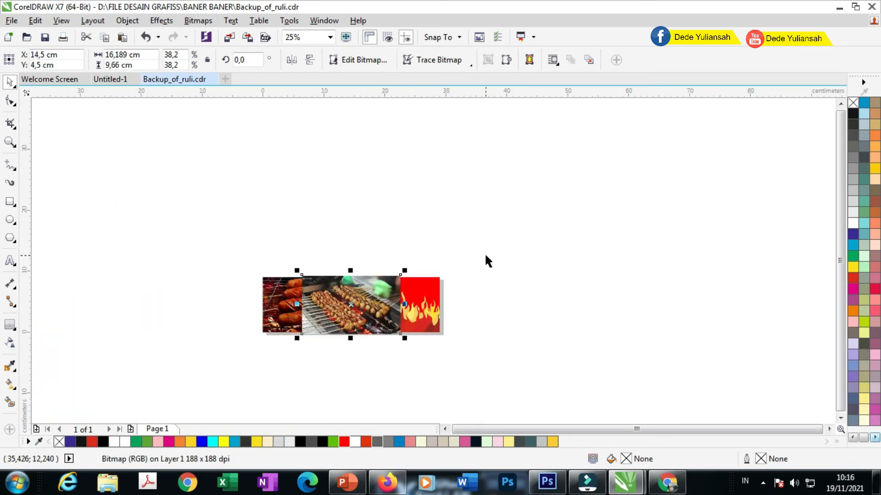
Move the meatball photo over the banner's right half and shrink it to about 15.3 × 9.2 cm
{"action": "scroll", "coordinate": [442, 287], "scroll_direction": "up", "scroll_amount": 2}
{"action": "left_click_drag", "start_coordinate": [399, 264], "coordinate": [481, 259]}
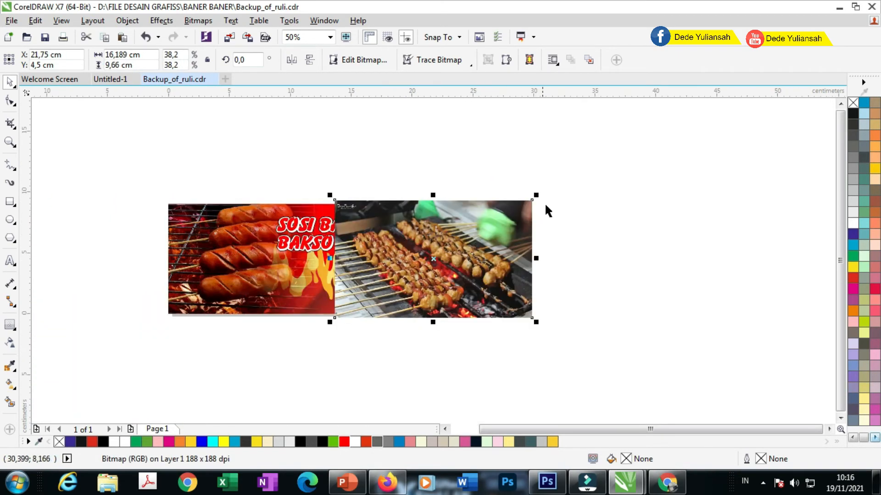
{"action": "scroll", "coordinate": [547, 210], "scroll_direction": "up", "scroll_amount": 1}
{"action": "left_click_drag", "start_coordinate": [525, 197], "coordinate": [502, 205]}
{"action": "scroll", "coordinate": [513, 202], "scroll_direction": "down", "scroll_amount": 1}
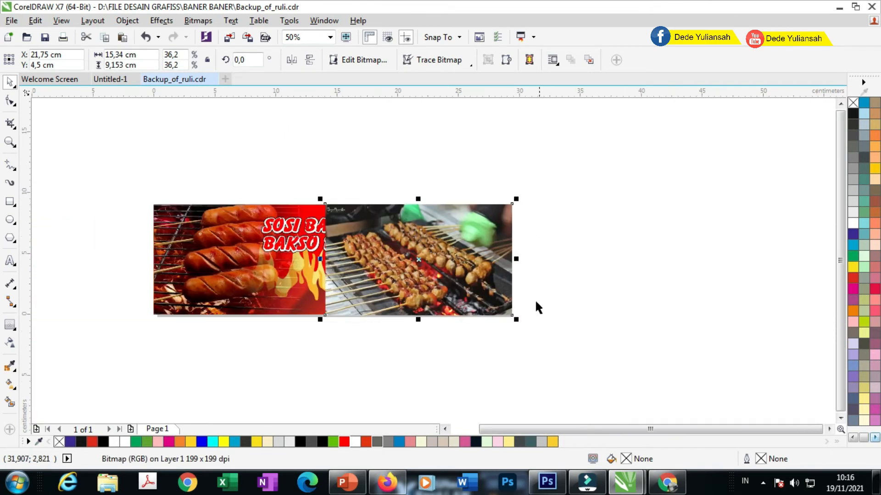
Bring both parts of the "SOSI BAKAR / BAKSO BAKAR" title to the front of the page, above the meatball photo
{"action": "left_click", "coordinate": [540, 313]}
{"action": "left_click", "coordinate": [316, 227]}
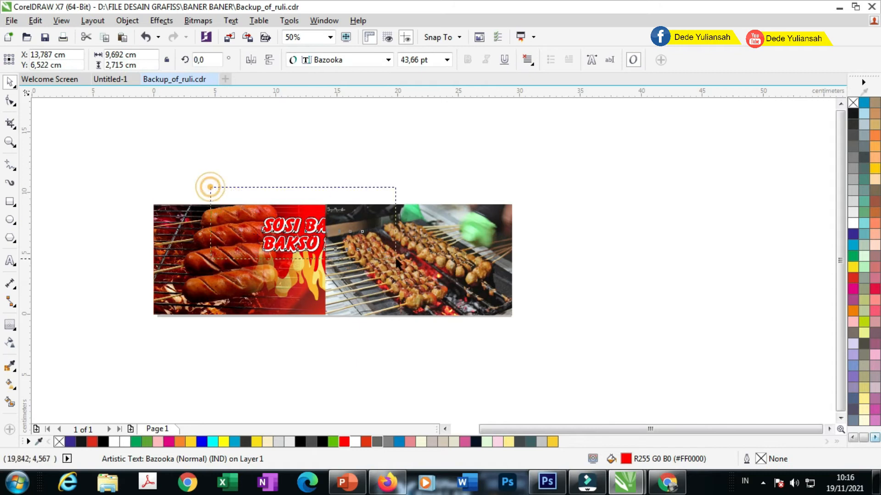
{"action": "left_click_drag", "start_coordinate": [396, 263], "coordinate": [399, 266]}
{"action": "scroll", "coordinate": [282, 230], "scroll_direction": "up", "scroll_amount": 2}
{"action": "right_click", "coordinate": [293, 182]}
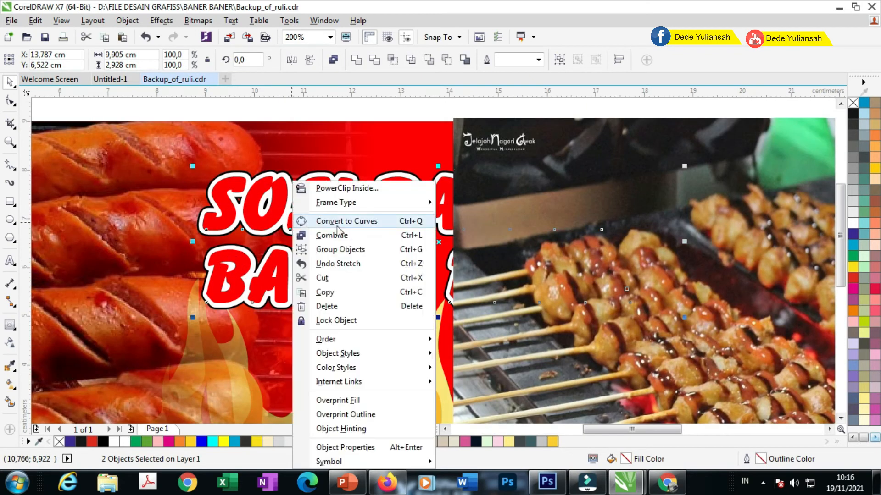
{"action": "mouse_move", "coordinate": [403, 340]}
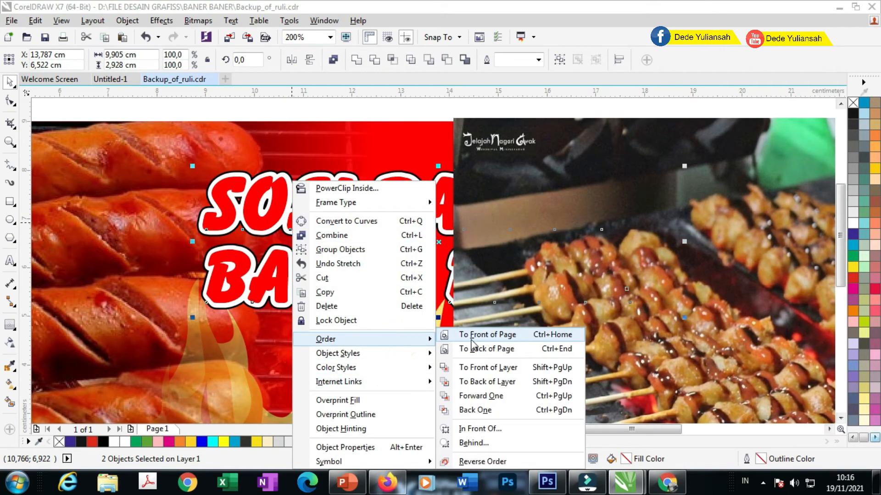
{"action": "left_click", "coordinate": [471, 339]}
{"action": "scroll", "coordinate": [450, 186], "scroll_direction": "down", "scroll_amount": 1}
{"action": "left_click", "coordinate": [455, 158]}
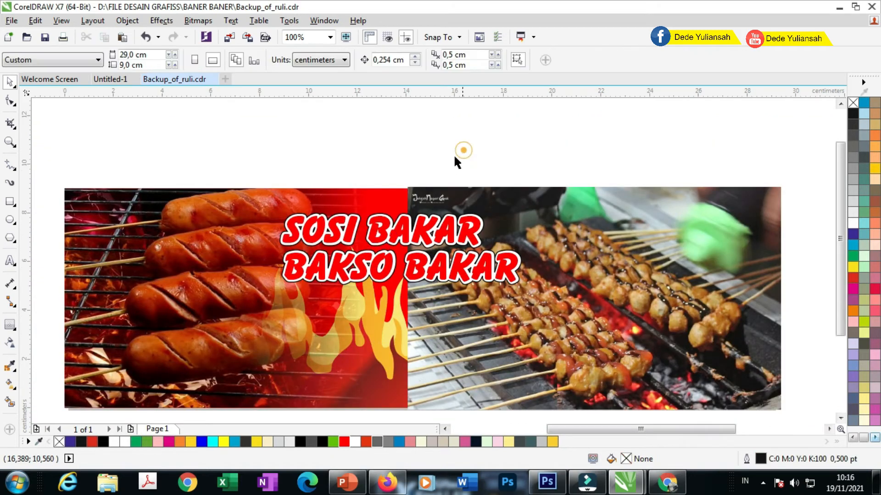
Fade the meatball photo's left side into the banner with a linear transparency, fully transparent toward the middle flames
{"action": "scroll", "coordinate": [455, 161], "scroll_direction": "down", "scroll_amount": 1}
{"action": "scroll", "coordinate": [467, 260], "scroll_direction": "up", "scroll_amount": 1}
{"action": "left_click", "coordinate": [467, 264]}
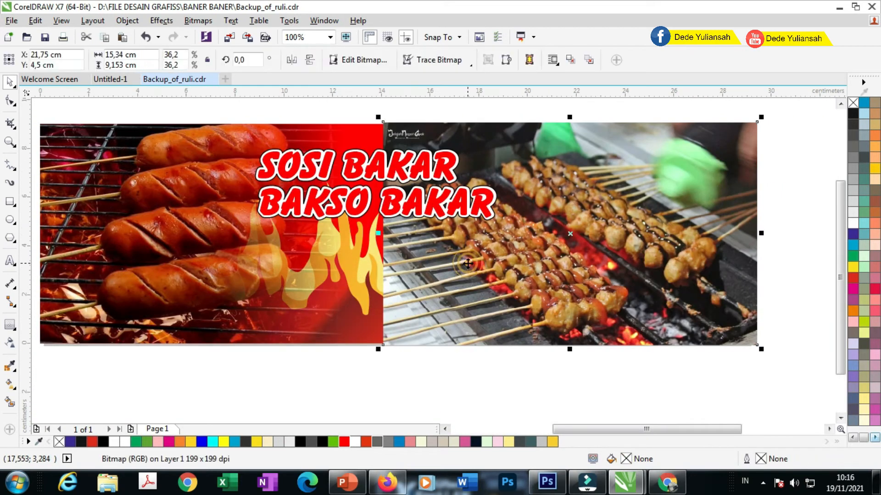
{"action": "left_click", "coordinate": [10, 343]}
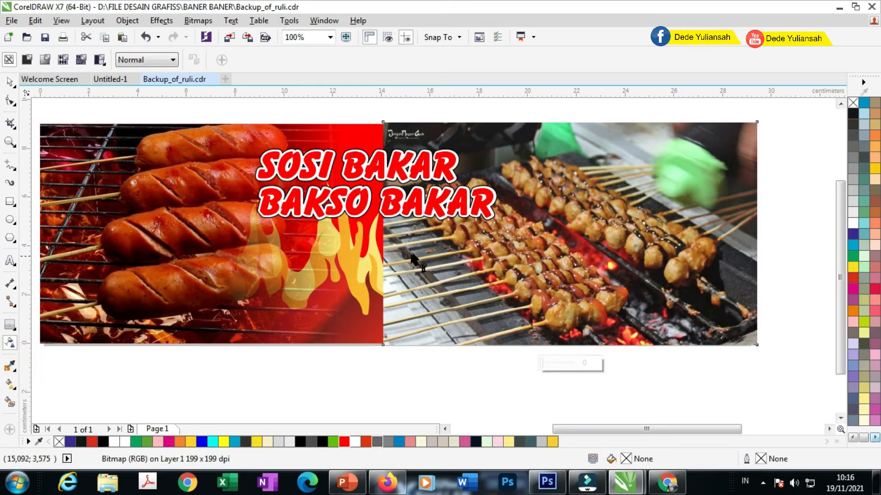
{"action": "left_click_drag", "start_coordinate": [320, 263], "coordinate": [299, 266]}
{"action": "left_click_drag", "start_coordinate": [416, 252], "coordinate": [453, 253]}
{"action": "left_click_drag", "start_coordinate": [284, 255], "coordinate": [367, 255]}
{"action": "left_click", "coordinate": [453, 253]}
{"action": "left_click_drag", "start_coordinate": [454, 252], "coordinate": [488, 251]}
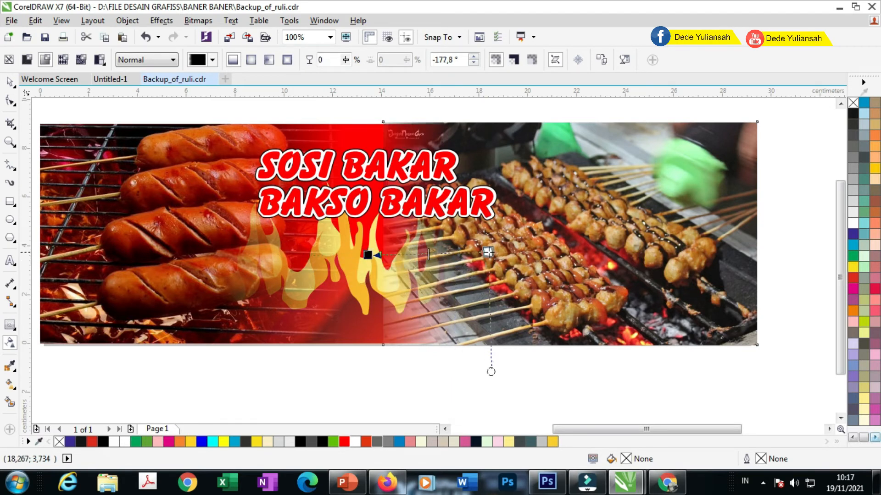
{"action": "left_click_drag", "start_coordinate": [368, 255], "coordinate": [404, 254]}
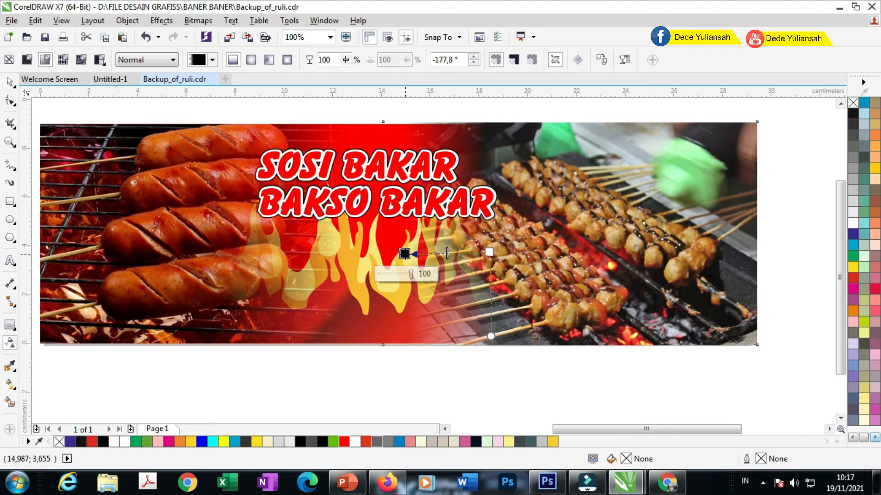
{"action": "left_click", "coordinate": [9, 82]}
PowerClip the faded meatball photo inside the red banner rectangle
{"action": "scroll", "coordinate": [335, 239], "scroll_direction": "down", "scroll_amount": 2}
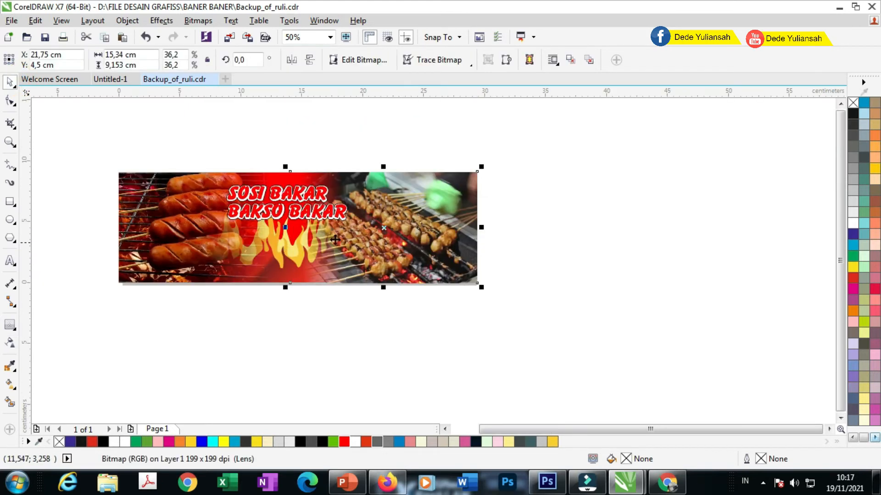
{"action": "left_click", "coordinate": [527, 251]}
{"action": "scroll", "coordinate": [403, 178], "scroll_direction": "up", "scroll_amount": 2}
{"action": "right_click", "coordinate": [404, 178]}
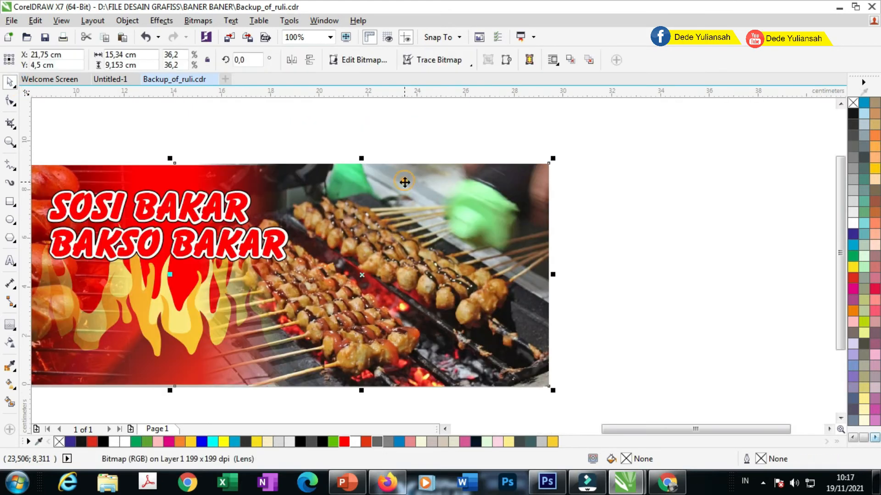
{"action": "left_click", "coordinate": [463, 115]}
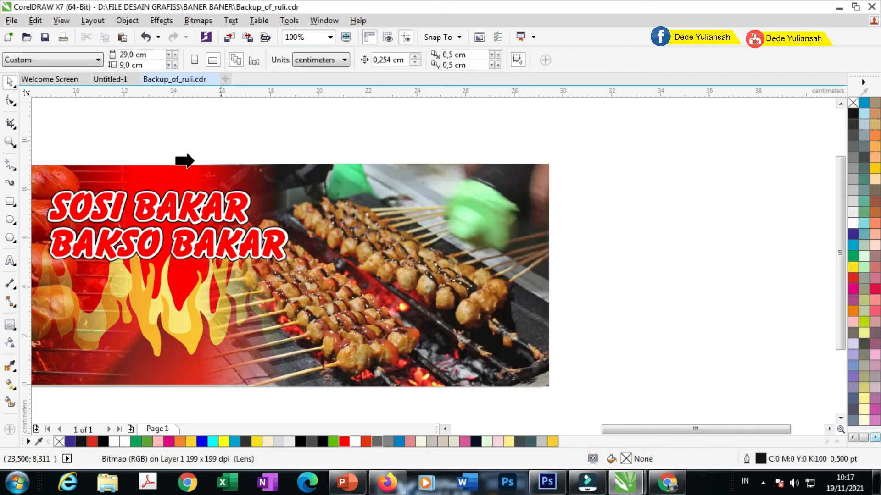
{"action": "left_click", "coordinate": [142, 177]}
{"action": "scroll", "coordinate": [422, 211], "scroll_direction": "down", "scroll_amount": 2}
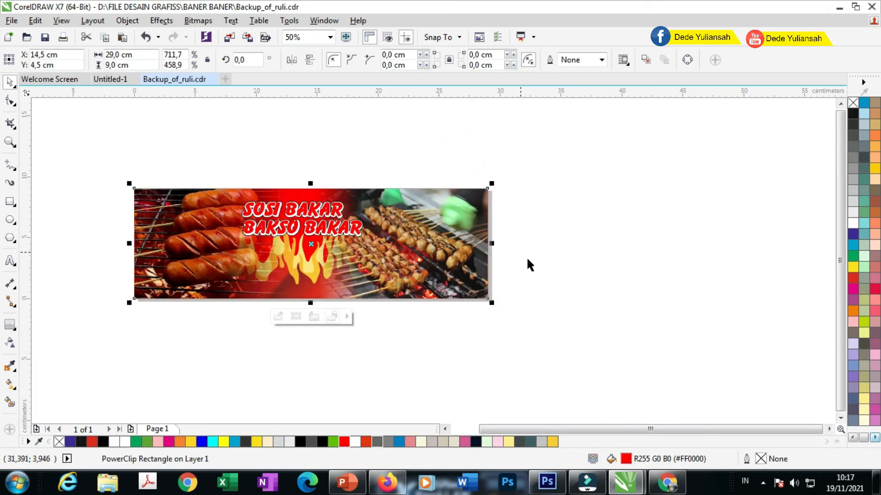
Draw a rectangle about 10.9 × 1.4 cm in the banner's bottom-right corner and fill it red
{"action": "left_click", "coordinate": [537, 265]}
{"action": "scroll", "coordinate": [351, 316], "scroll_direction": "up", "scroll_amount": 2}
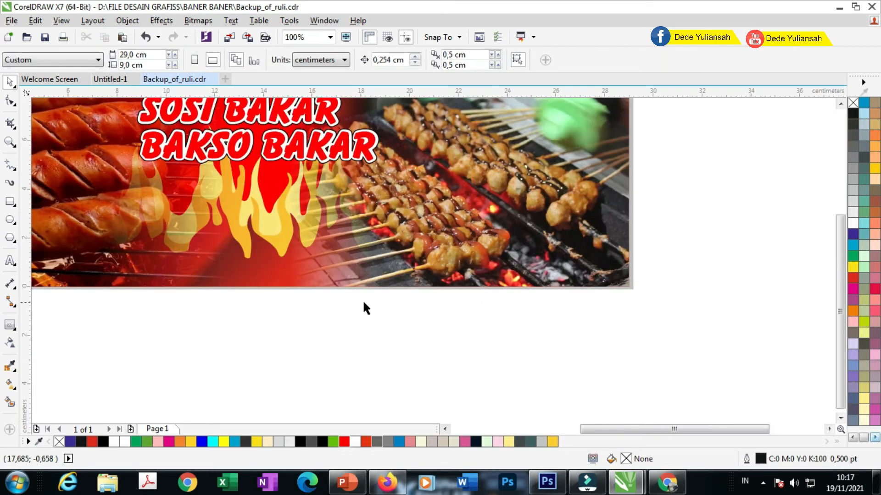
{"action": "left_click", "coordinate": [390, 353]}
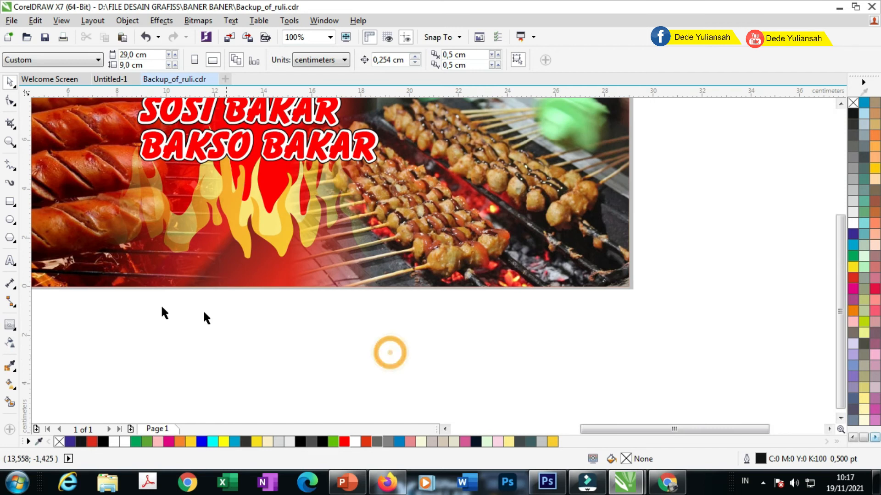
{"action": "left_click", "coordinate": [10, 202]}
{"action": "mouse_move", "coordinate": [629, 287]}
{"action": "left_mouse_down"}
{"action": "mouse_move", "coordinate": [558, 253]}
{"action": "mouse_move", "coordinate": [362, 252]}
{"action": "left_mouse_up"}
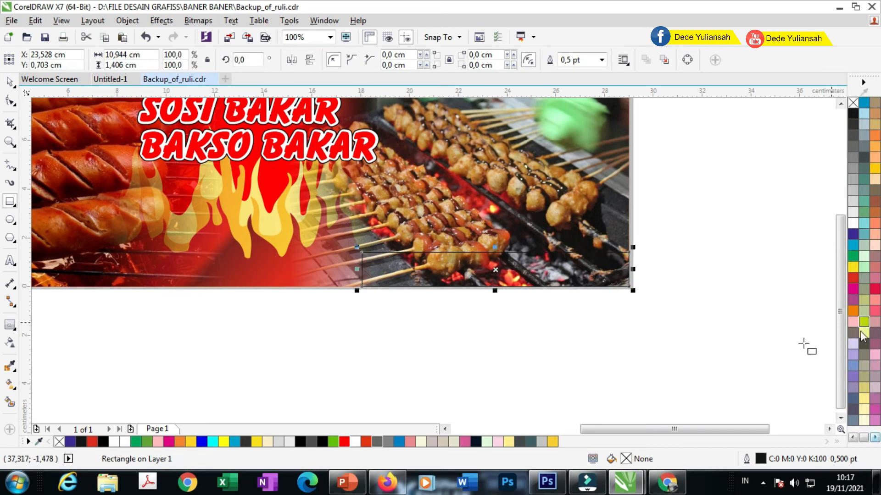
{"action": "left_click", "coordinate": [346, 443]}
{"action": "scroll", "coordinate": [375, 266], "scroll_direction": "up", "scroll_amount": 1}
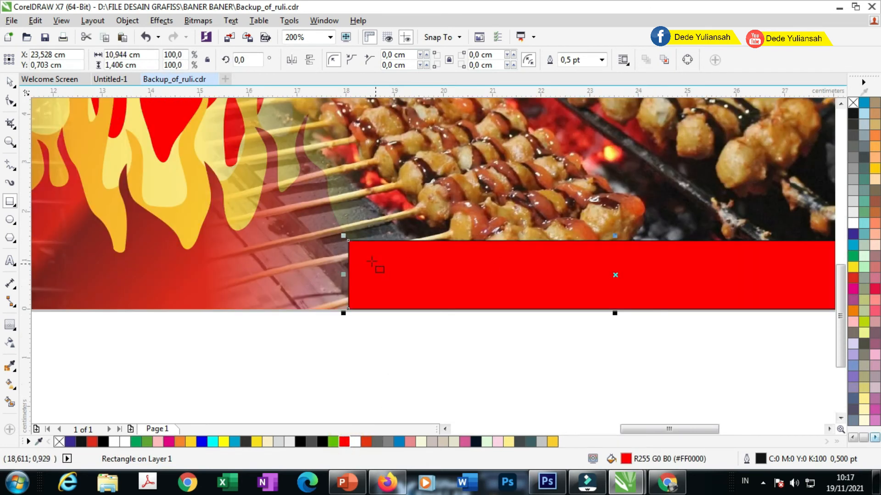
Convert the small red rectangle to curves and shift its top-left node inward to slant the left edge
{"action": "left_click", "coordinate": [10, 85]}
{"action": "scroll", "coordinate": [394, 271], "scroll_direction": "up", "scroll_amount": 1}
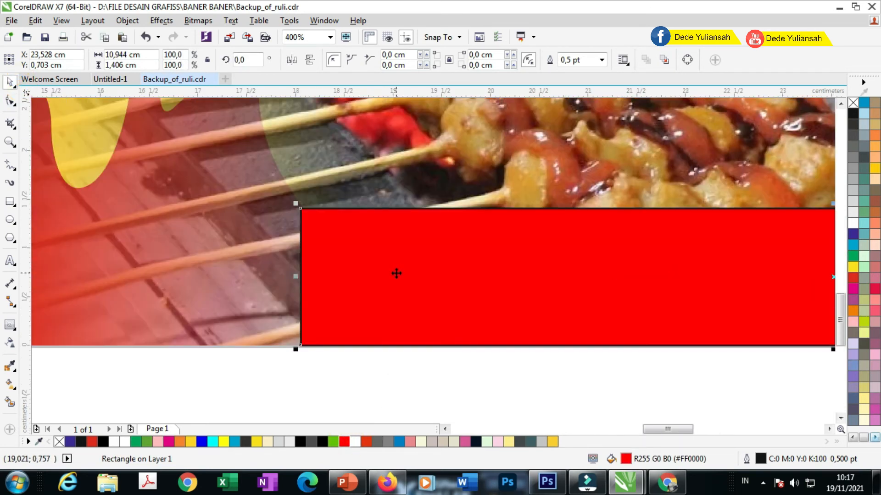
{"action": "right_click", "coordinate": [395, 271]}
{"action": "mouse_move", "coordinate": [440, 163]}
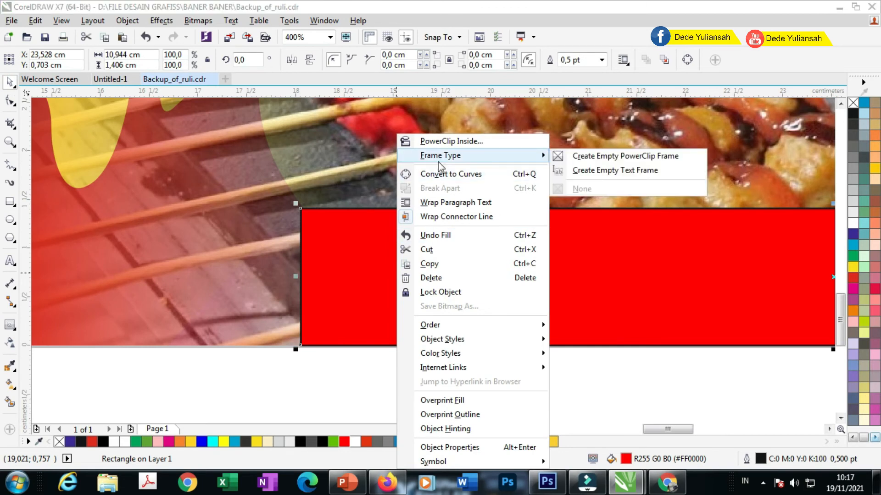
{"action": "left_click", "coordinate": [451, 174]}
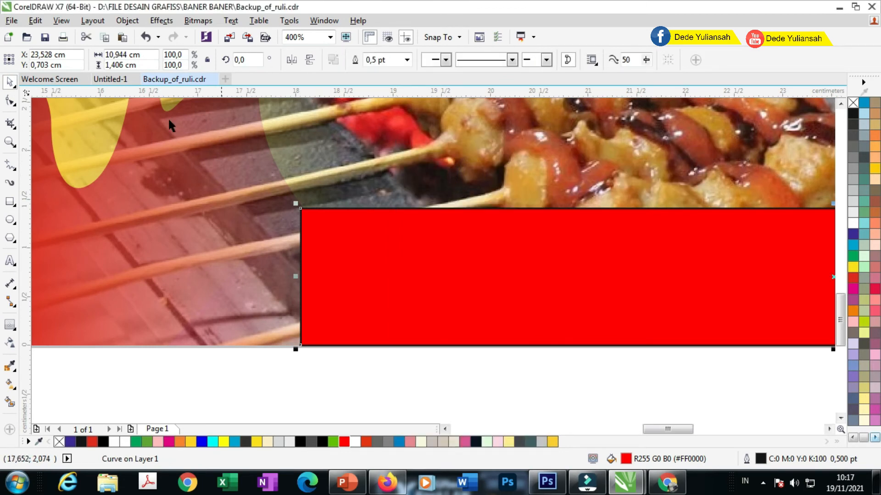
{"action": "left_click", "coordinate": [10, 102]}
{"action": "left_click_drag", "start_coordinate": [301, 209], "coordinate": [389, 203]}
{"action": "scroll", "coordinate": [269, 220], "scroll_direction": "down", "scroll_amount": 2}
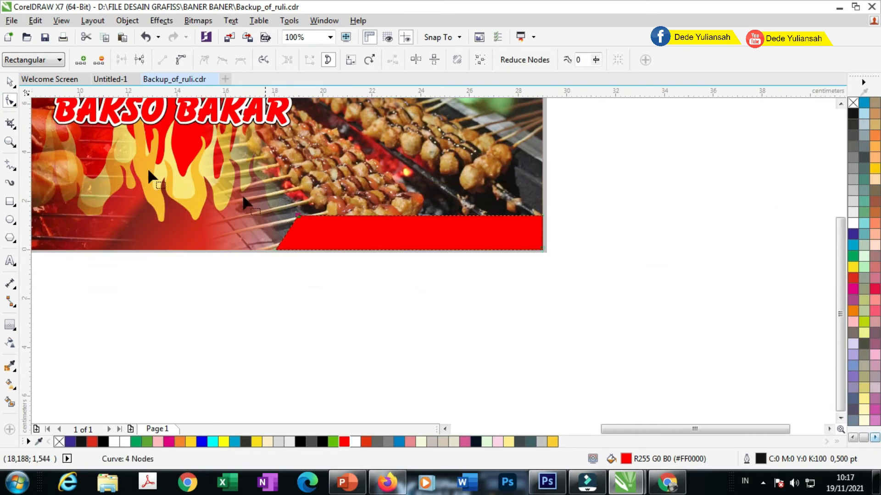
Remove the outline from the slanted red shape
{"action": "left_click", "coordinate": [10, 82]}
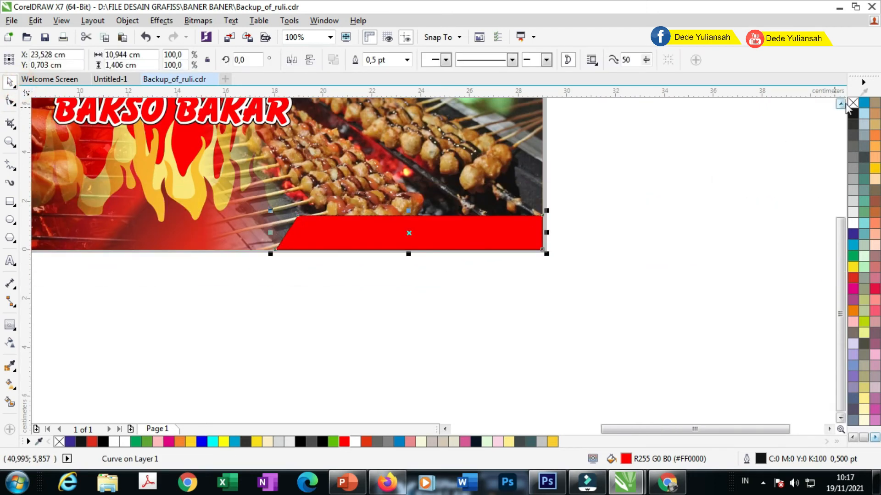
{"action": "right_click", "coordinate": [854, 104]}
{"action": "left_click", "coordinate": [665, 258]}
Duplicate the red strip to its left along the banner's bottom edge, reduce the copy to about 1.1 cm high, and fill it orange
{"action": "left_click_drag", "start_coordinate": [355, 243], "coordinate": [152, 249]}
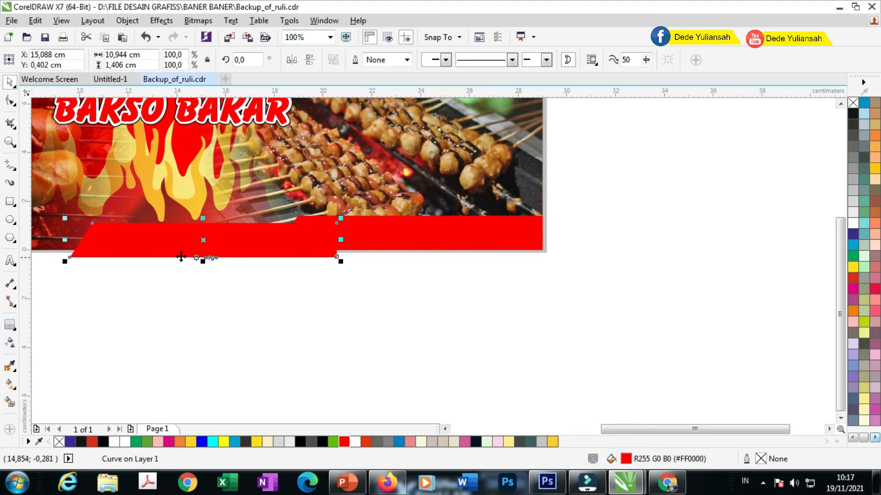
{"action": "scroll", "coordinate": [181, 257], "scroll_direction": "up", "scroll_amount": 1}
{"action": "left_click_drag", "start_coordinate": [235, 260], "coordinate": [235, 245]}
{"action": "scroll", "coordinate": [319, 252], "scroll_direction": "down", "scroll_amount": 1}
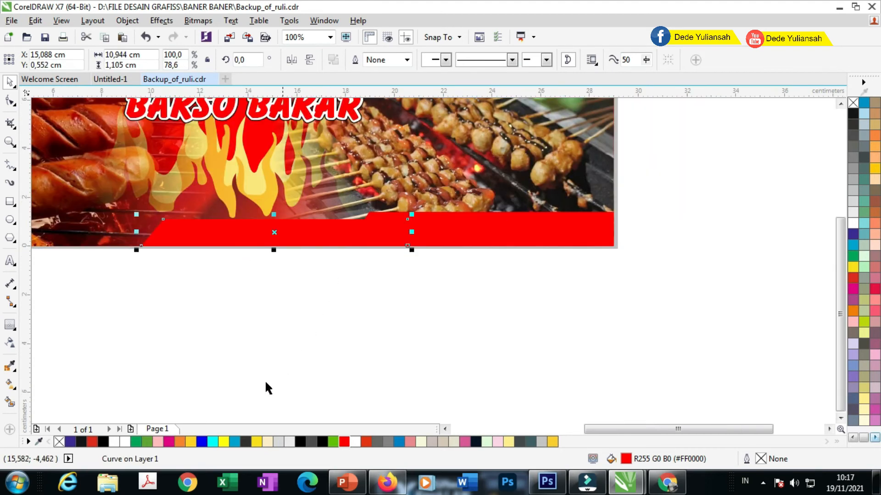
{"action": "left_click", "coordinate": [184, 443]}
Bring the slanted red strip to the front so it overlaps the orange one
{"action": "right_click", "coordinate": [475, 216]}
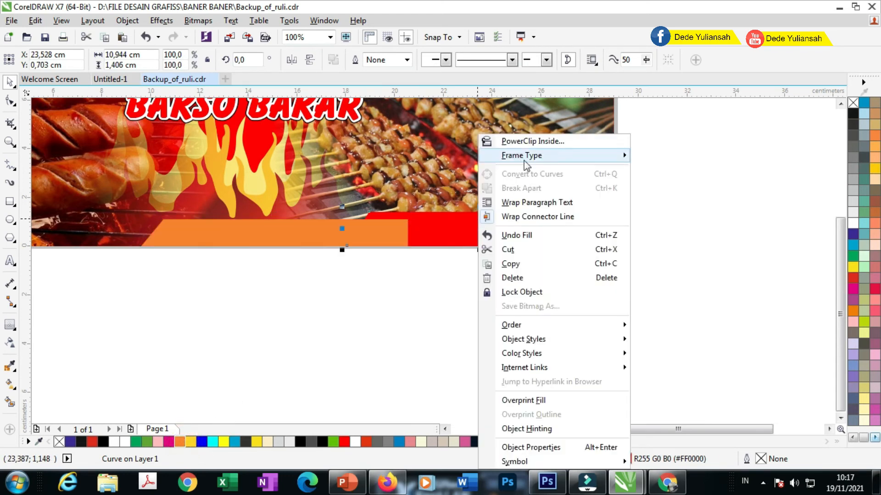
{"action": "left_click", "coordinate": [545, 326]}
{"action": "left_click", "coordinate": [660, 324]}
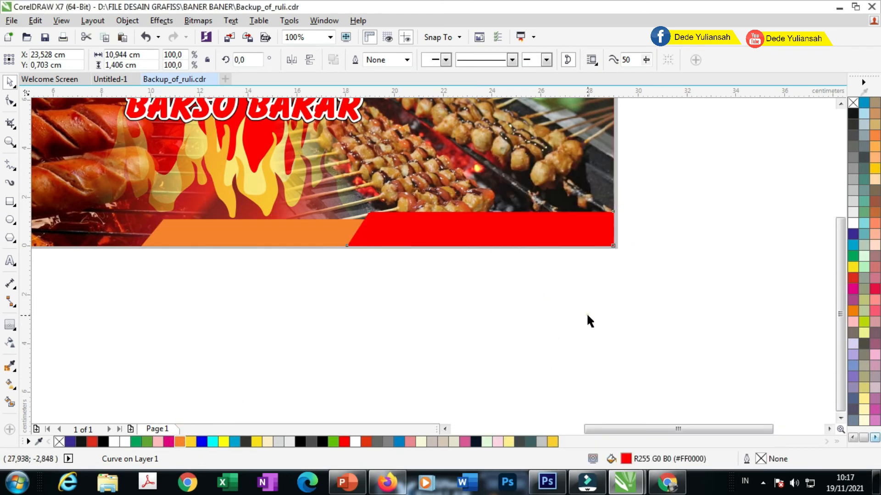
{"action": "left_click", "coordinate": [589, 321]}
{"action": "scroll", "coordinate": [417, 305], "scroll_direction": "down", "scroll_amount": 1}
{"action": "scroll", "coordinate": [370, 282], "scroll_direction": "up", "scroll_amount": 1}
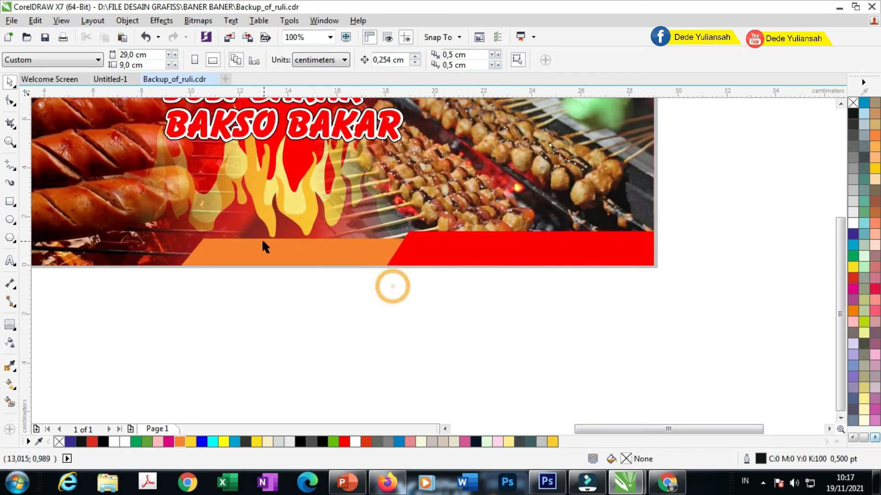
Add the artistic text "MENERIMA PESANAN" in Arial 24 pt just below the orange strip
{"action": "left_click", "coordinate": [252, 261]}
{"action": "key", "text": "F8"}
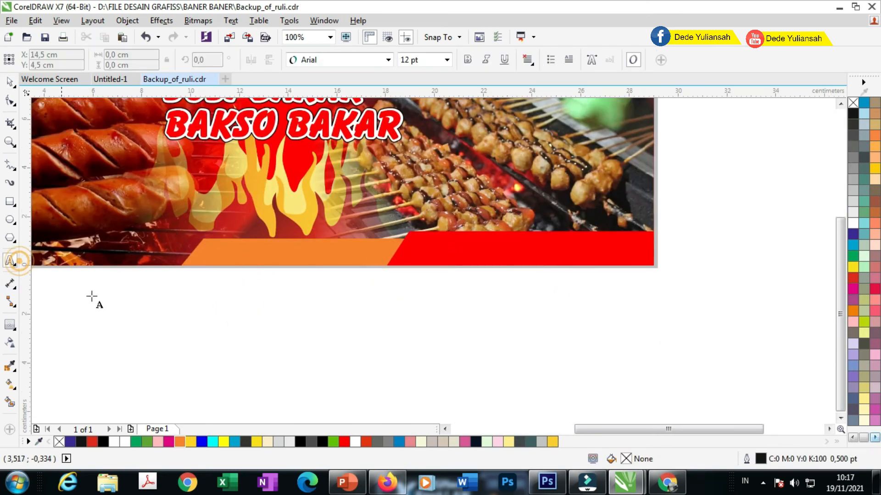
{"action": "scroll", "coordinate": [275, 289], "scroll_direction": "up", "scroll_amount": 1}
{"action": "left_click", "coordinate": [269, 295]}
{"action": "type", "text": "m"}
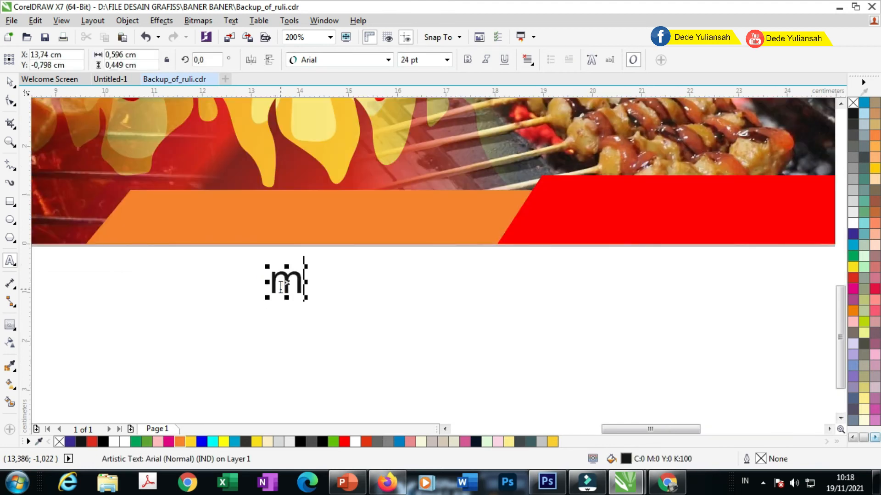
{"action": "key", "text": "BackSpace"}
{"action": "key", "text": "Caps_Lock"}
{"action": "type", "text": "MER"}
{"action": "key", "text": "BackSpace"}
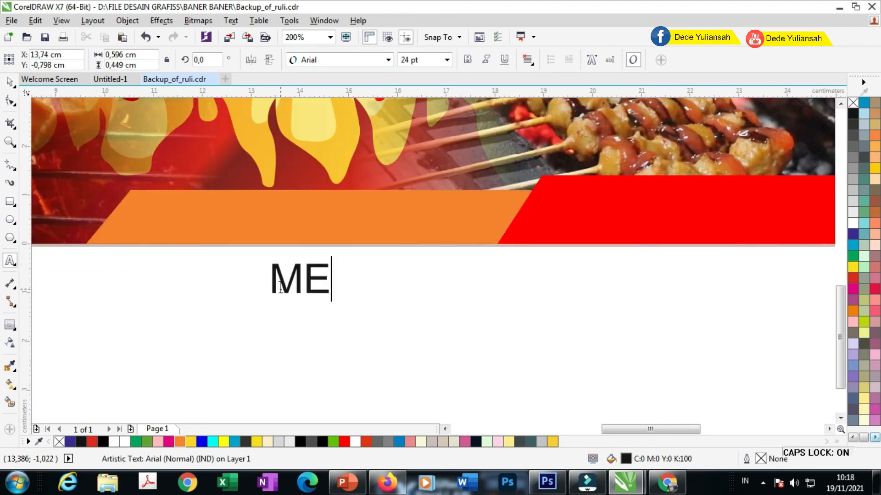
{"action": "type", "text": "NERIMA PESANAN"}
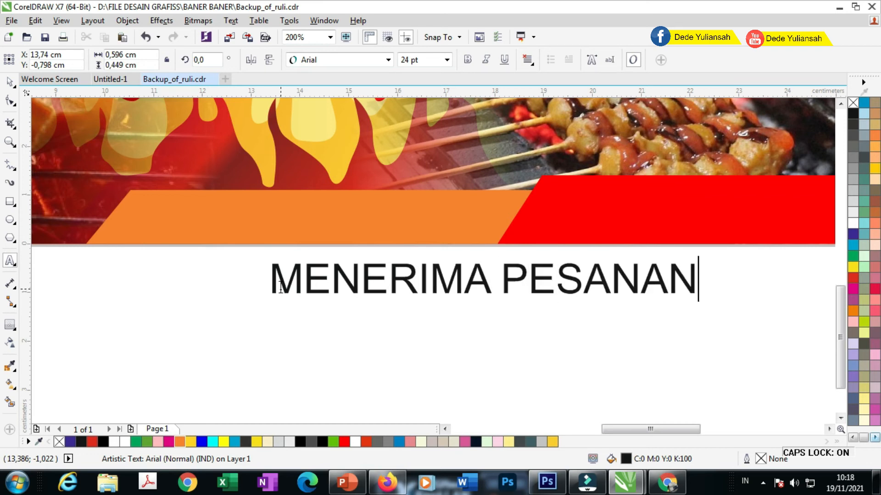
Keep the "MENERIMA PESANAN" text in Arial and make it bold
{"action": "key", "text": "Caps_Lock"}
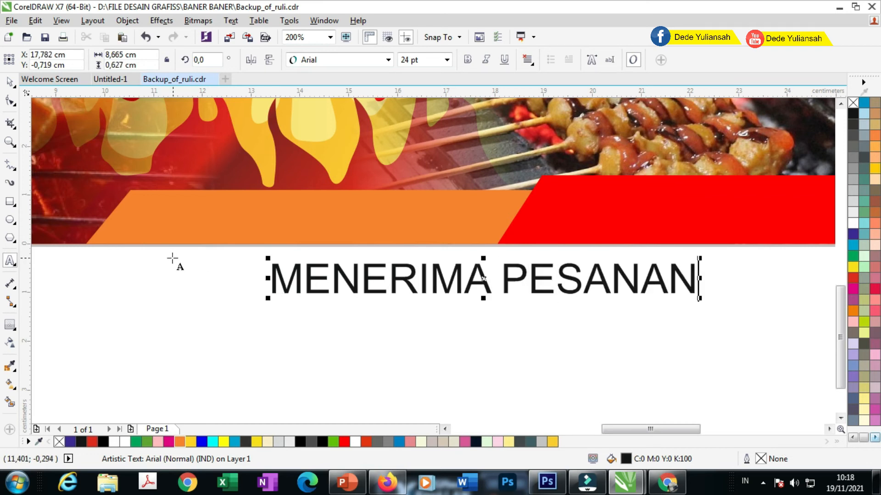
{"action": "left_click", "coordinate": [349, 60]}
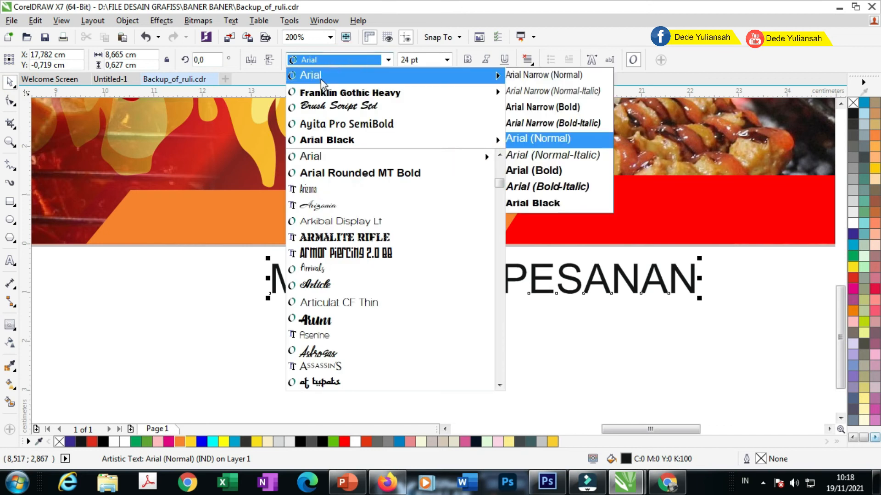
{"action": "left_click", "coordinate": [318, 80]}
{"action": "left_click", "coordinate": [468, 59]}
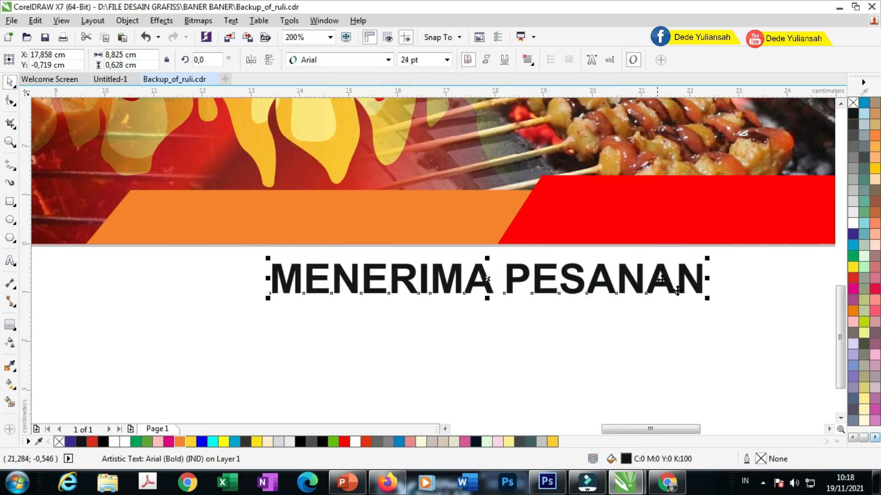
Place the "MENERIMA PESANAN" text on the orange strip, shrink it to about 19 pt (about 7 cm wide), and fill it white
{"action": "left_click_drag", "start_coordinate": [565, 281], "coordinate": [430, 220]}
{"action": "left_click_drag", "start_coordinate": [571, 236], "coordinate": [425, 227]}
{"action": "scroll", "coordinate": [308, 219], "scroll_direction": "up", "scroll_amount": 1}
{"action": "left_click_drag", "start_coordinate": [306, 222], "coordinate": [301, 228]}
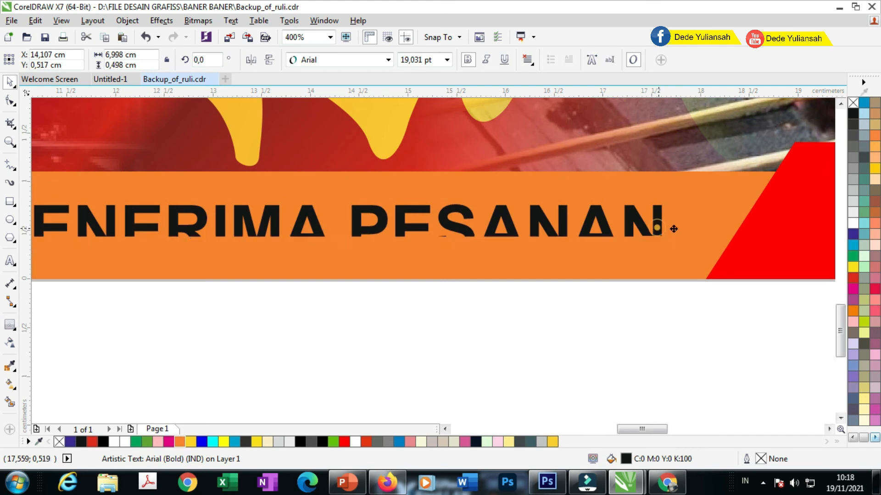
{"action": "left_click_drag", "start_coordinate": [667, 228], "coordinate": [684, 229]}
{"action": "scroll", "coordinate": [174, 222], "scroll_direction": "down", "scroll_amount": 2}
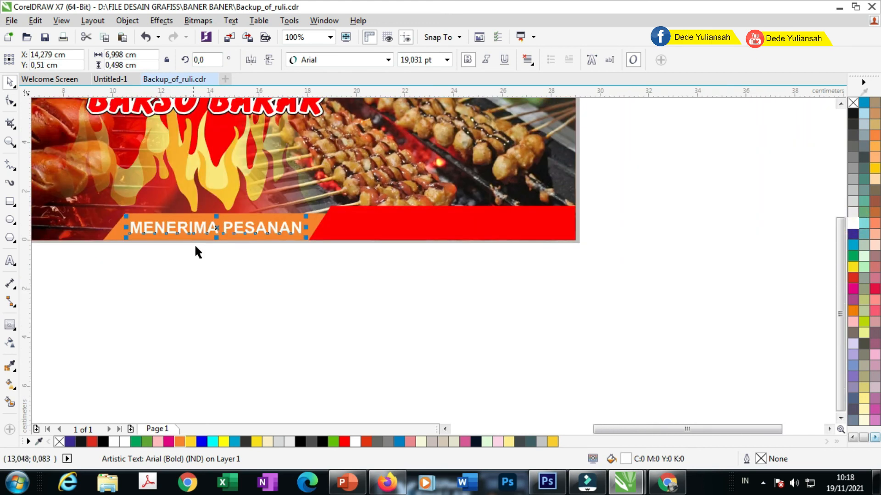
Duplicate the white "MENERIMA PESANAN" text onto the red strip
{"action": "left_click", "coordinate": [229, 245]}
{"action": "left_click_drag", "start_coordinate": [224, 233], "coordinate": [435, 242]}
{"action": "scroll", "coordinate": [405, 230], "scroll_direction": "up", "scroll_amount": 1}
Replace the text copy on the red strip with a placeholder phone number
{"action": "left_click", "coordinate": [409, 231]}
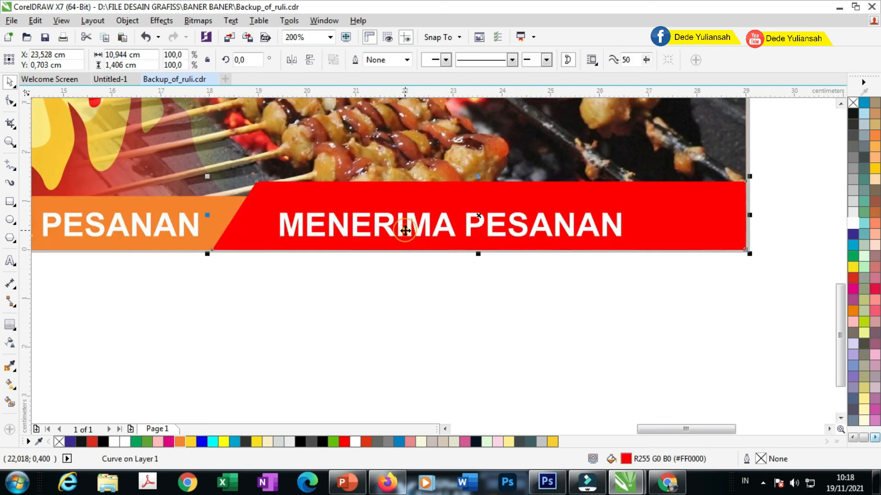
{"action": "double_click", "coordinate": [415, 232]}
{"action": "left_click", "coordinate": [11, 82]}
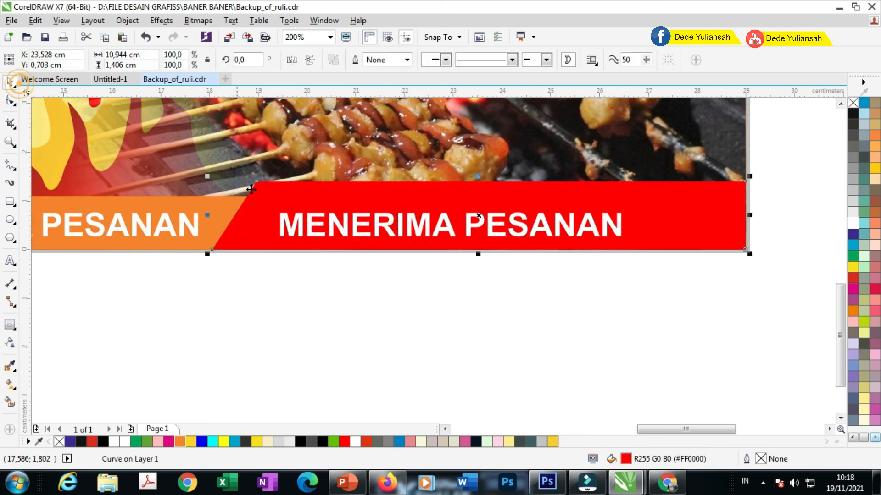
{"action": "double_click", "coordinate": [319, 232]}
{"action": "key", "text": "ctrl+a"}
{"action": "type", "text": "088"}
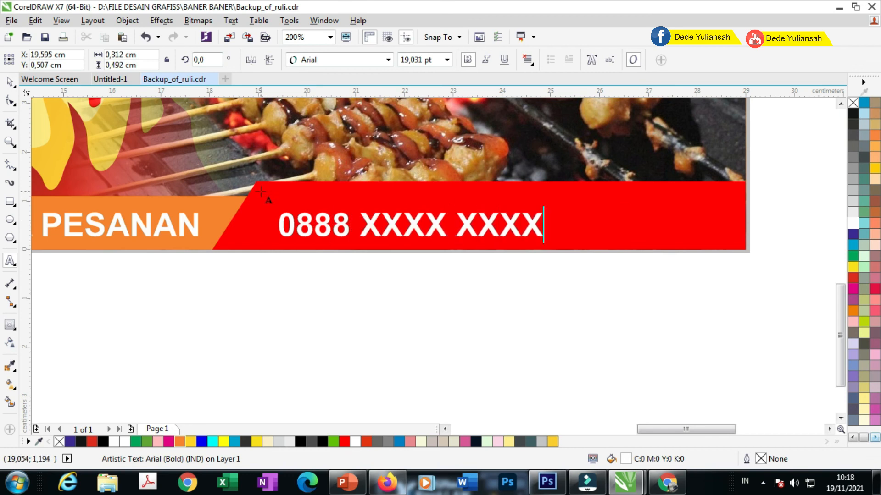
Enlarge the phone number text to about 32 pt (about 9.1 cm wide) so it fills the red strip
{"action": "left_click", "coordinate": [9, 83]}
{"action": "left_click_drag", "start_coordinate": [548, 209], "coordinate": [721, 194]}
{"action": "scroll", "coordinate": [593, 260], "scroll_direction": "down", "scroll_amount": 2}
{"action": "scroll", "coordinate": [553, 181], "scroll_direction": "up", "scroll_amount": 1}
{"action": "scroll", "coordinate": [168, 175], "scroll_direction": "down", "scroll_amount": 1}
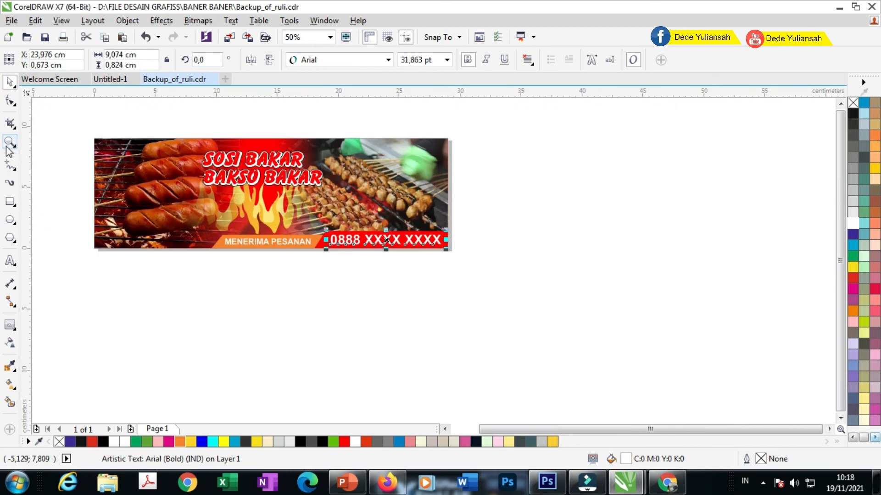
{"action": "left_click", "coordinate": [9, 143]}
{"action": "left_click_drag", "start_coordinate": [84, 128], "coordinate": [489, 259]}
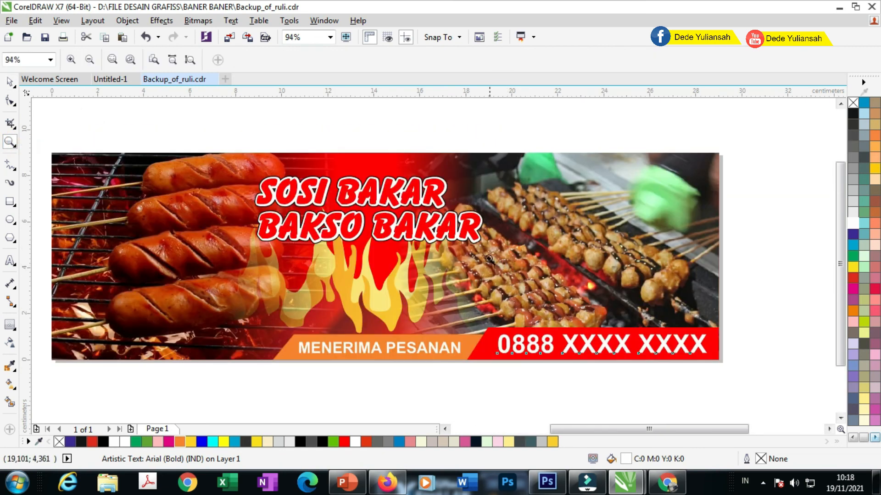
{"action": "scroll", "coordinate": [485, 257], "scroll_direction": "down", "scroll_amount": 1}
{"action": "left_click_drag", "start_coordinate": [201, 188], "coordinate": [621, 320]}
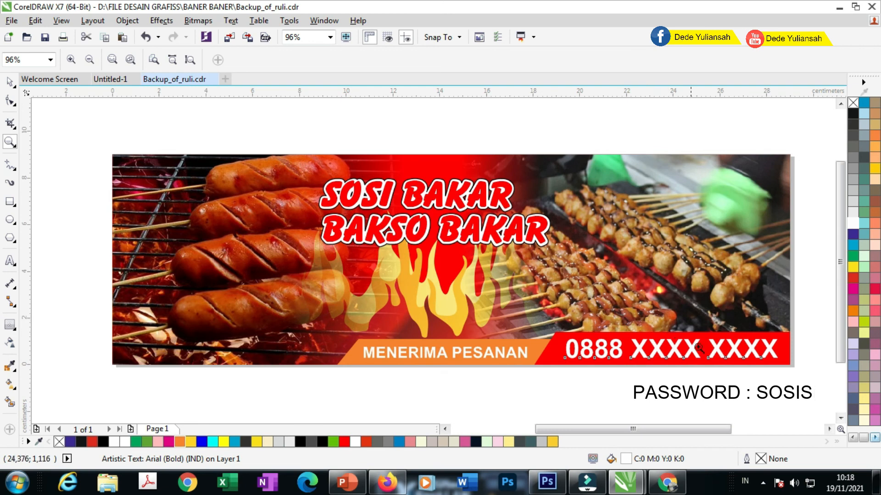